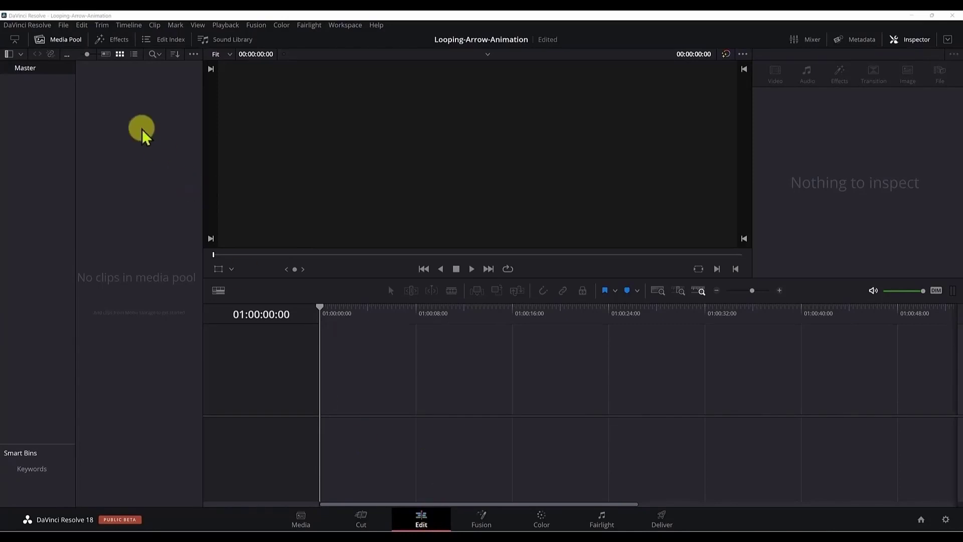
Create a Fusion composition named Looping-Arrow-Animation and place it on Video 1 of Timeline 1.
right_click(120, 87)
left_click(146, 132)
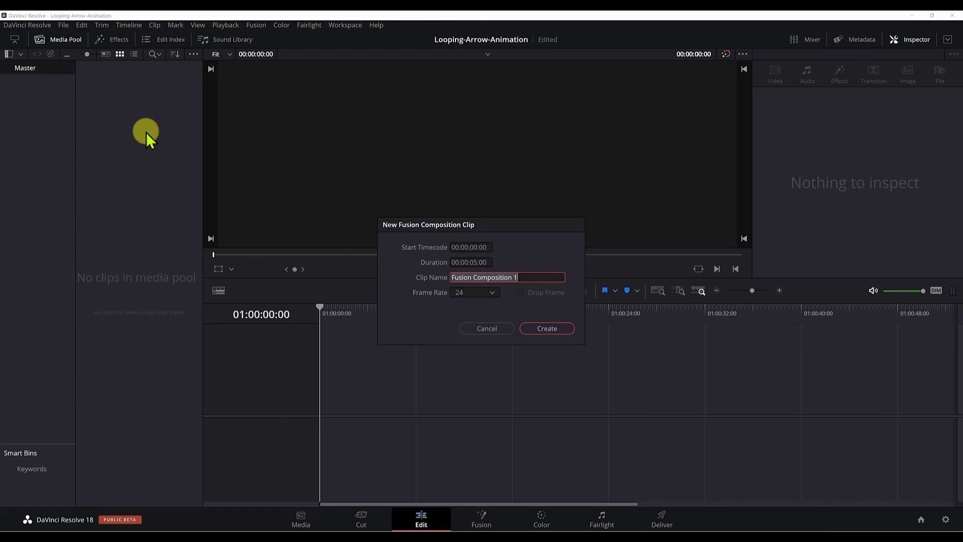
type("Looping-Arrow-Animation")
key("Return")
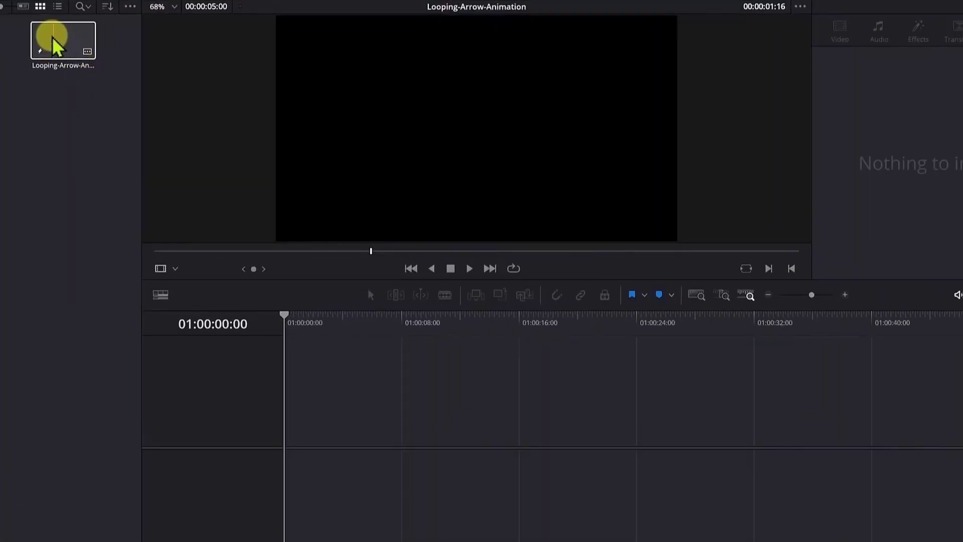
left_click_drag(55, 45, 355, 404)
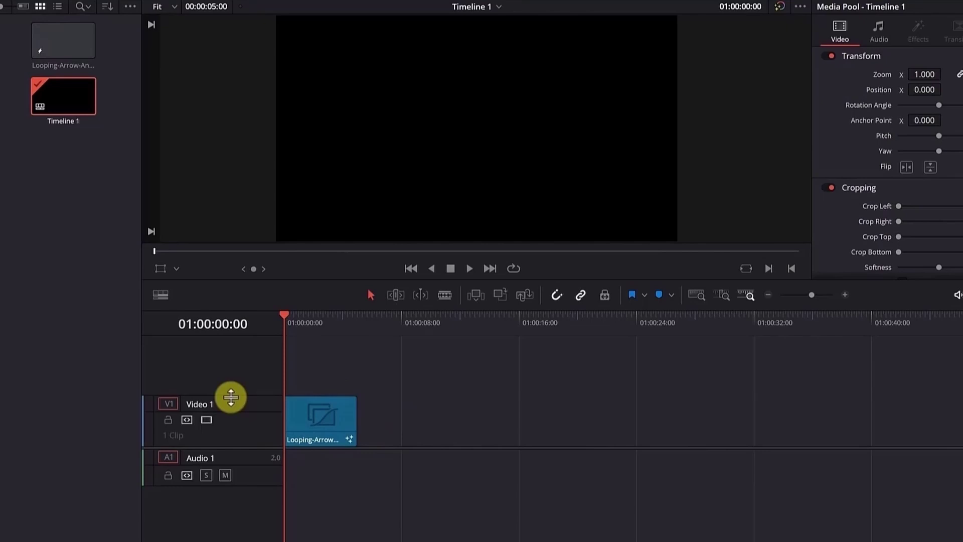
left_click(322, 401)
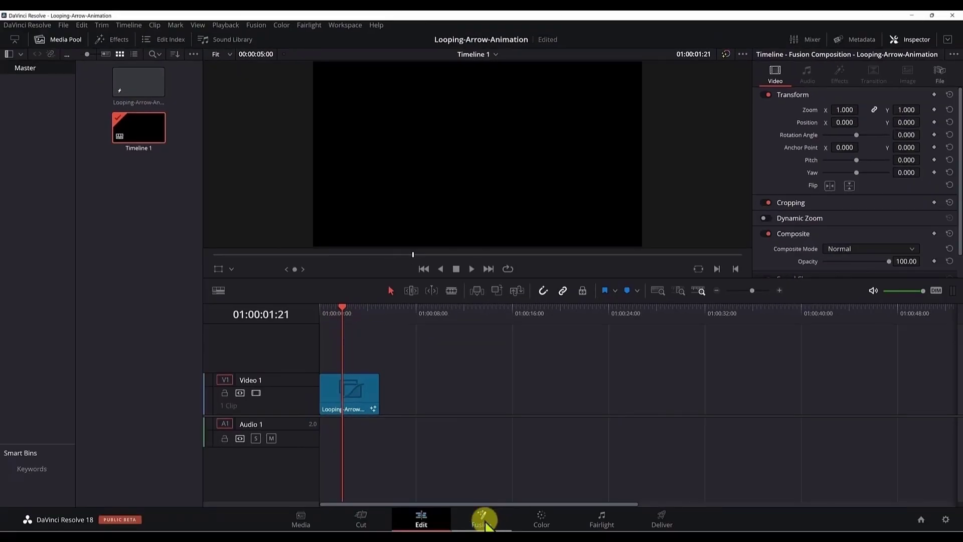
On the Fusion page, open the Shape tools under Effects > Tools.
left_click(485, 522)
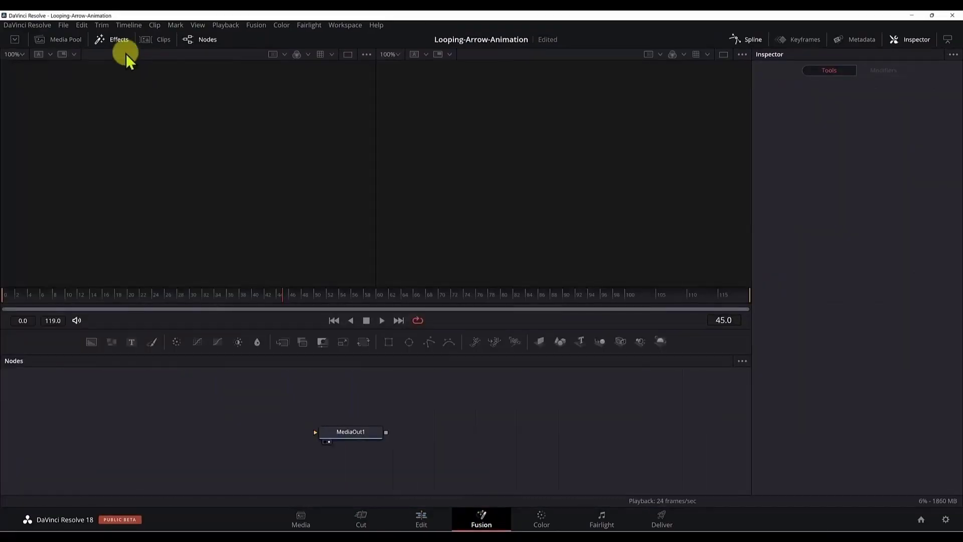
left_click(115, 40)
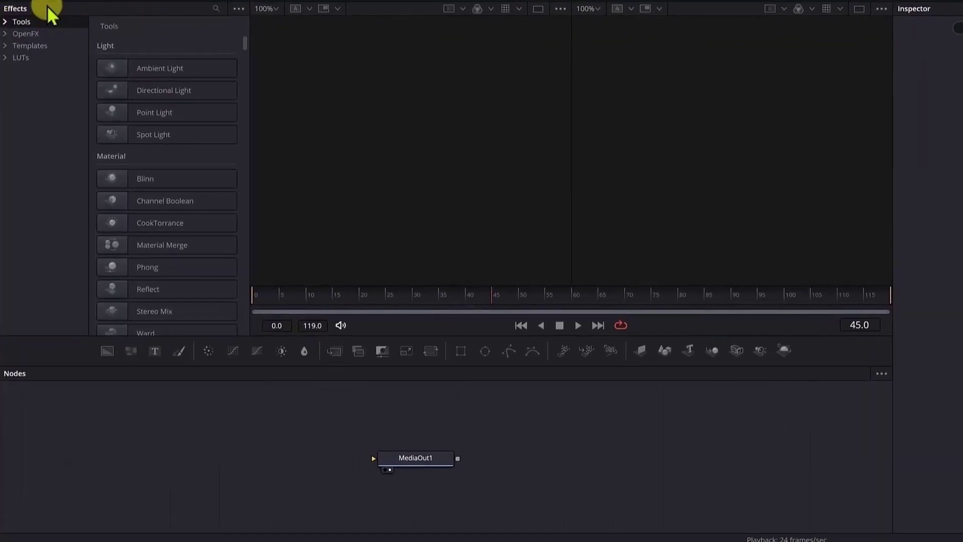
left_click(6, 23)
scroll(55, 239, "down", 2)
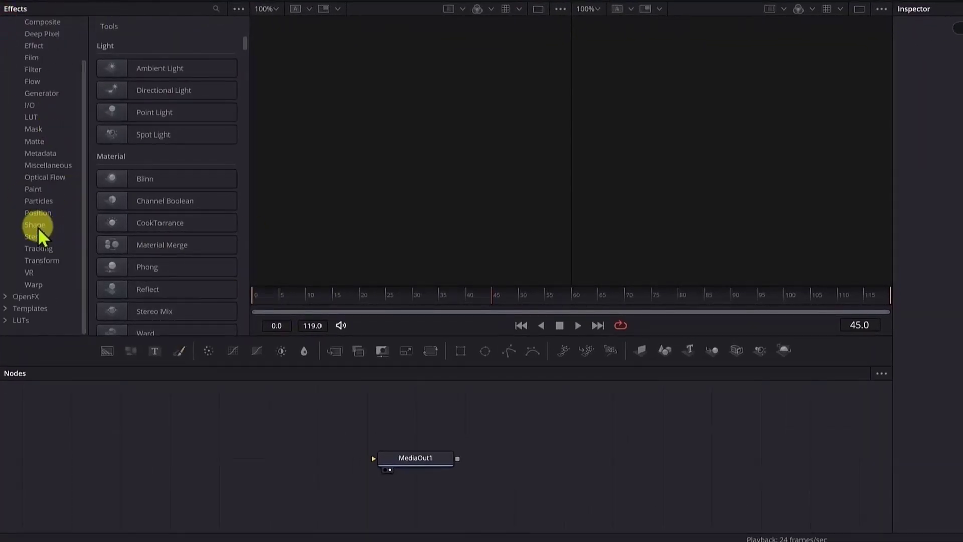
left_click(36, 225)
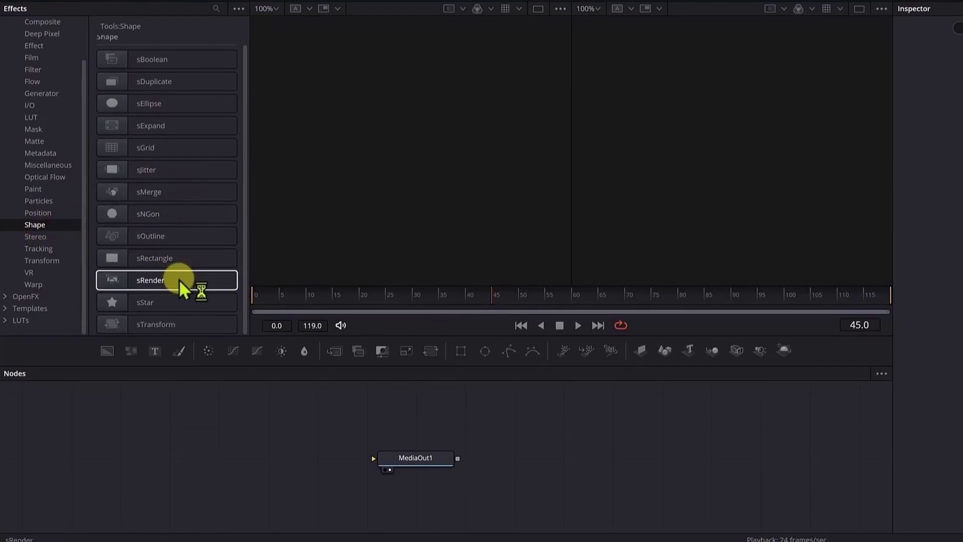
Add sRectangle and sRender nodes and wire sRectangle1 → sRender1 → MediaOut1.
left_click_drag(143, 259, 150, 441)
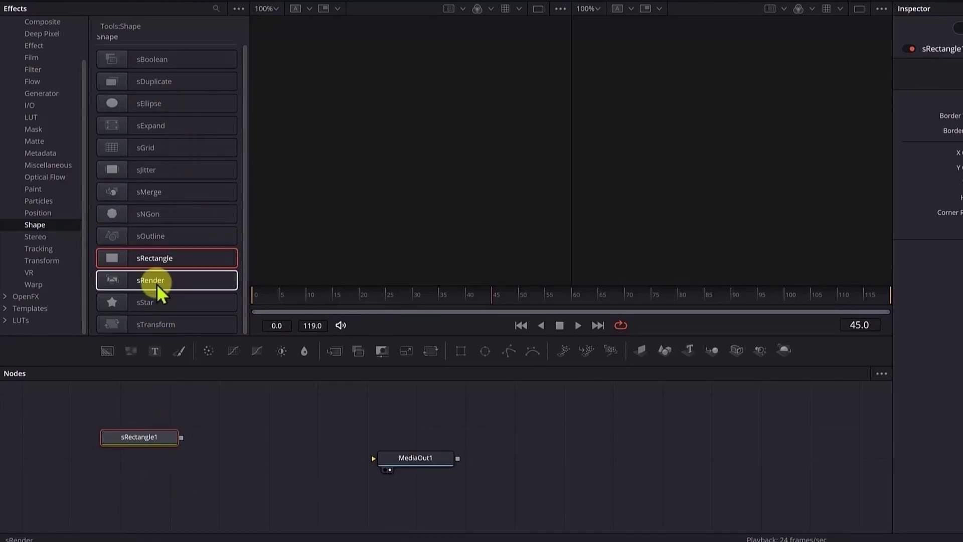
left_click_drag(157, 284, 276, 452)
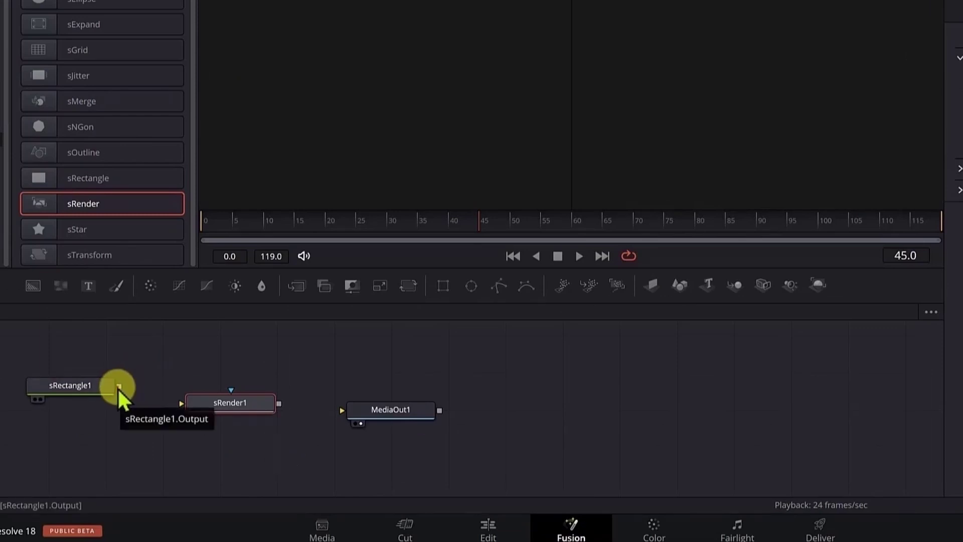
left_click_drag(118, 387, 231, 409)
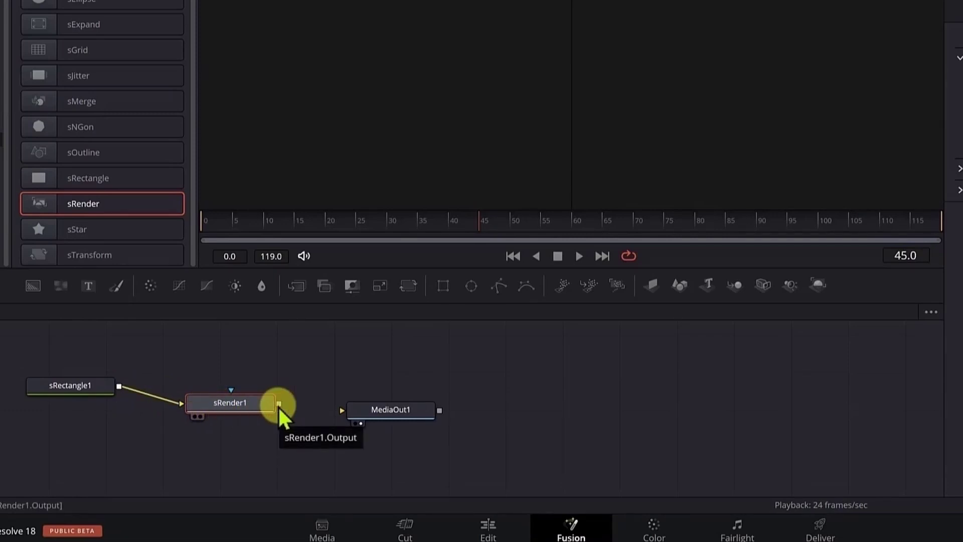
left_click_drag(279, 405, 371, 409)
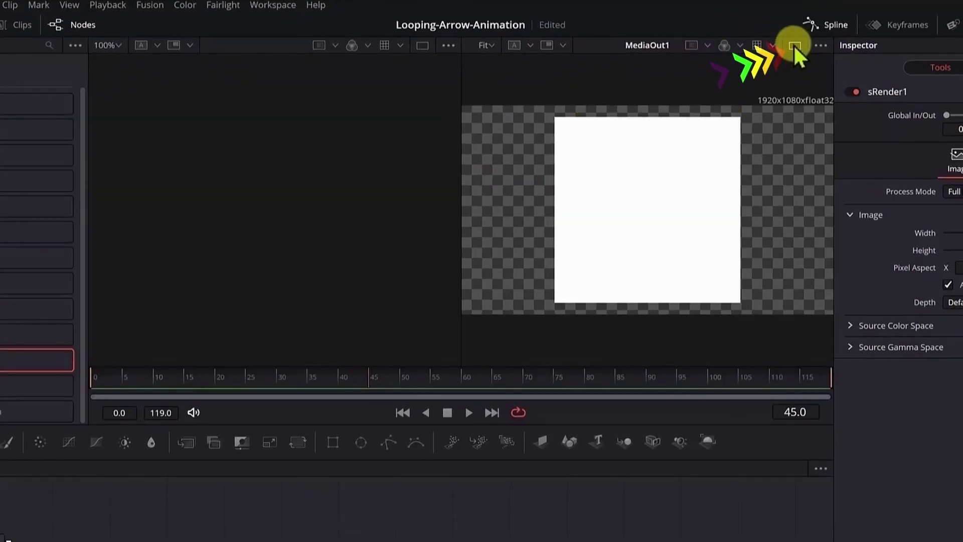
Switch to a single viewer and resize sRectangle1 to height 0.087 and width 0.433.
left_click(794, 45)
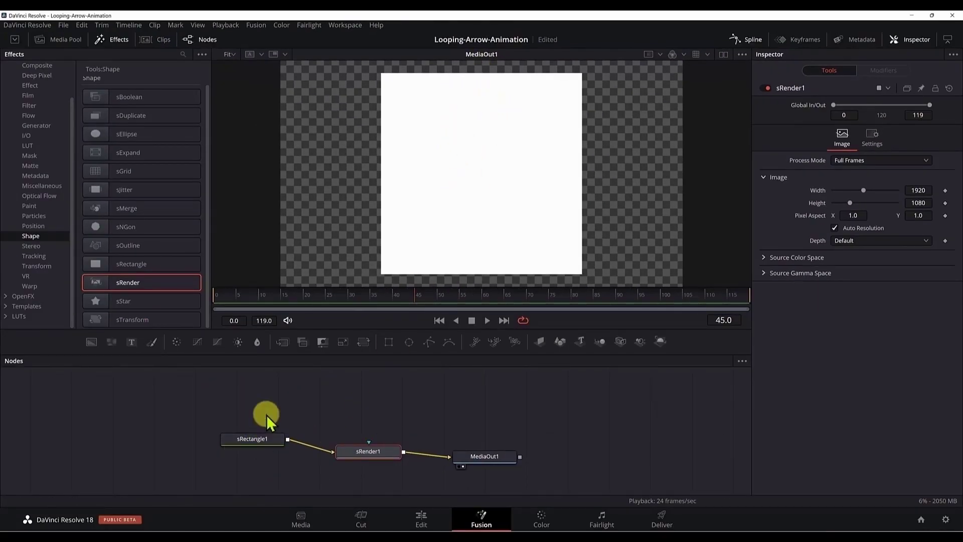
left_click(252, 440)
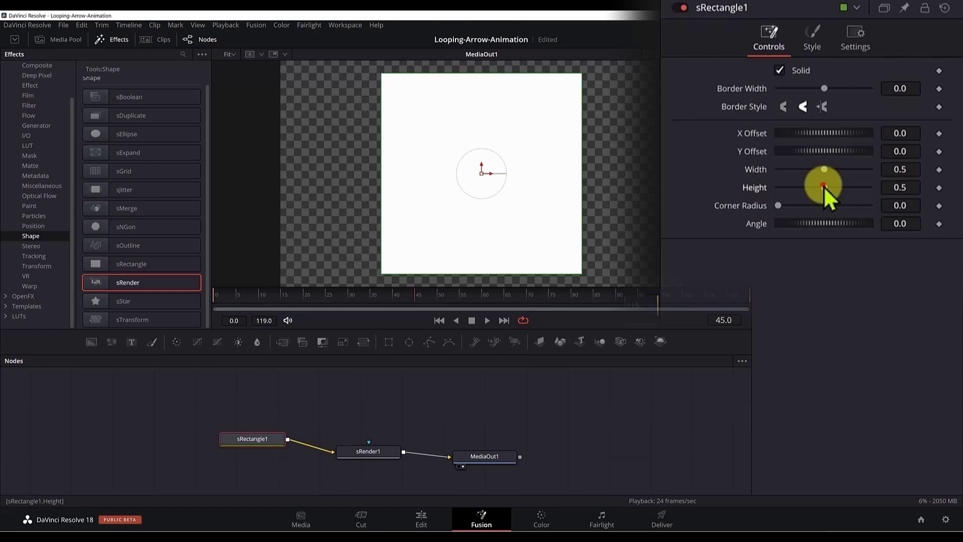
left_click_drag(824, 186, 784, 185)
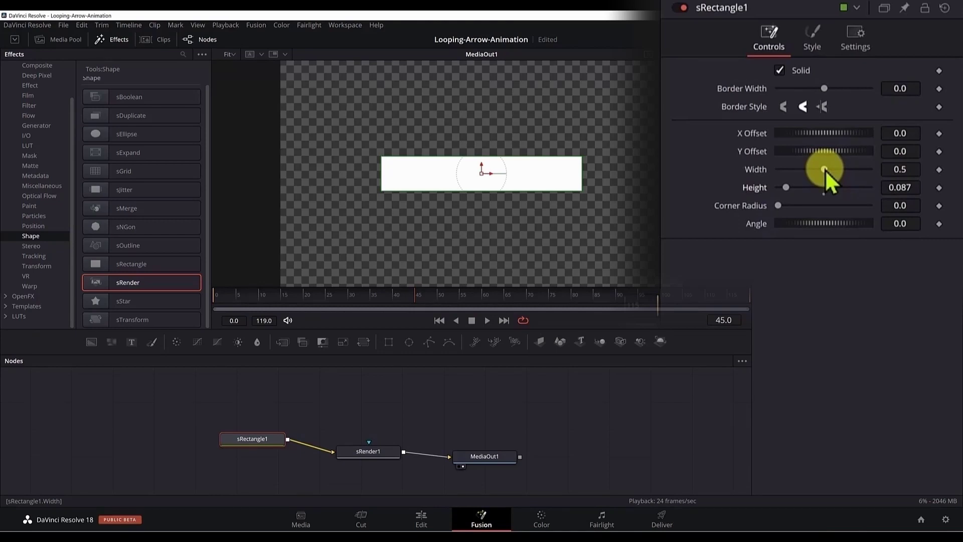
left_click_drag(824, 169, 817, 168)
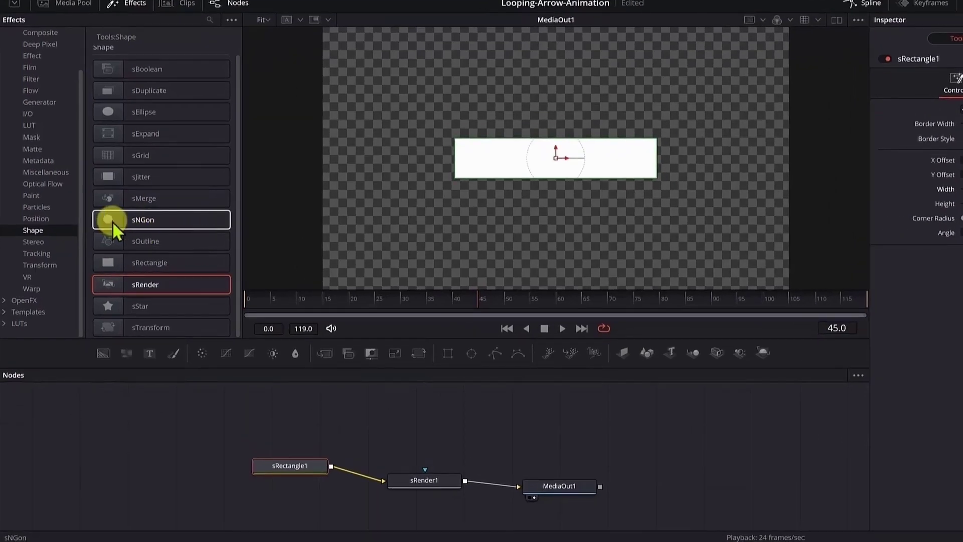
Add an sNGon node, merge it with sRectangle1 through an sMerge, and arrange the nodes.
left_click_drag(99, 229, 410, 419)
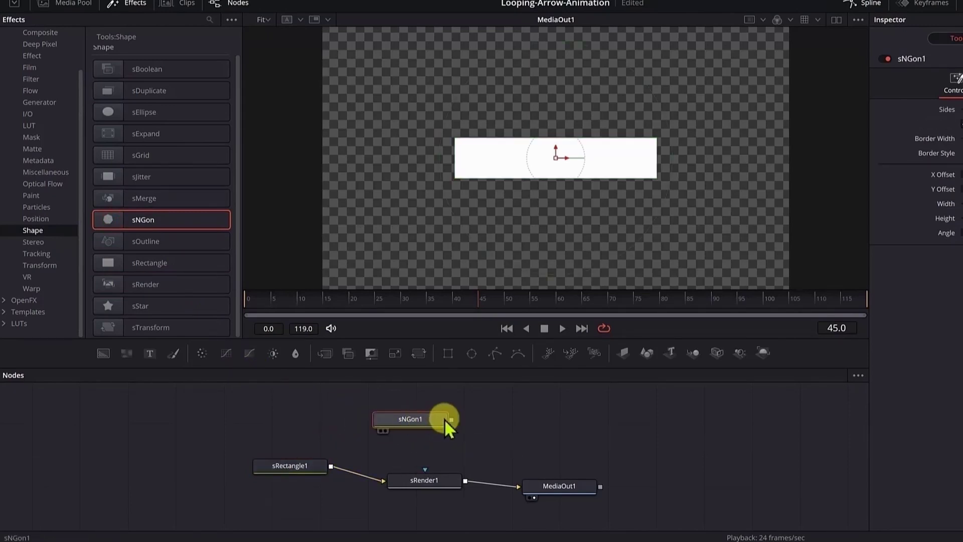
left_click_drag(451, 420, 329, 468)
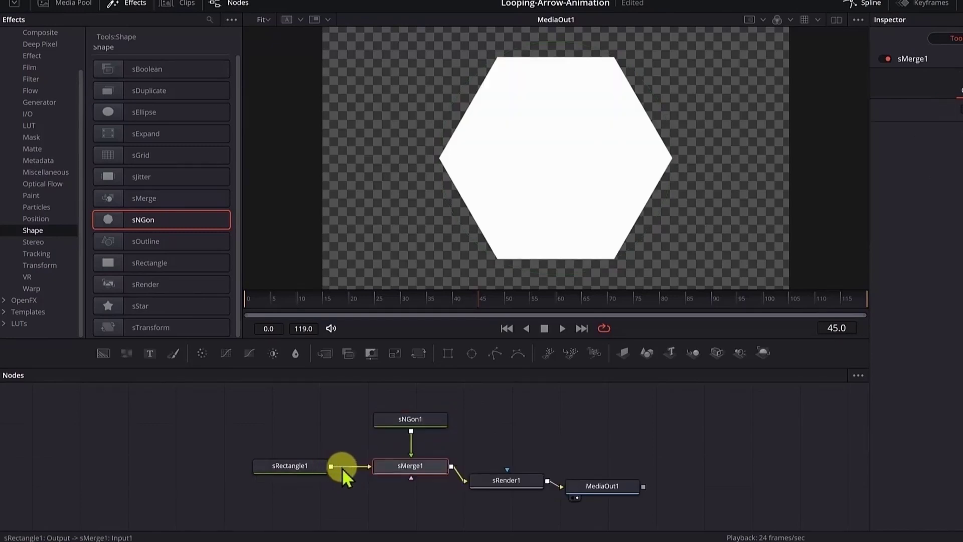
left_click_drag(221, 392, 350, 478)
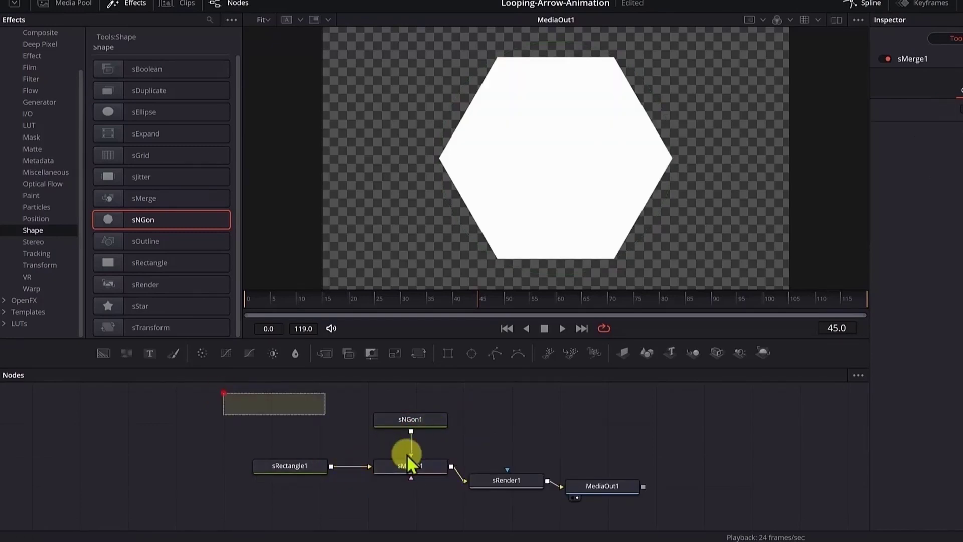
left_click_drag(305, 450, 311, 453)
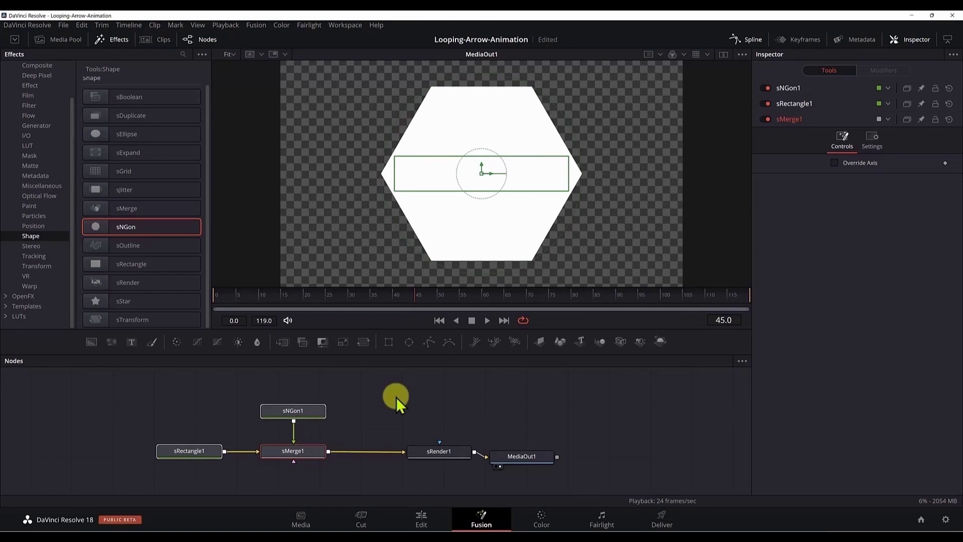
Give sNGon1 3 sides and move the triangle to the bar's right end (X offset 0.246882).
left_click(306, 408)
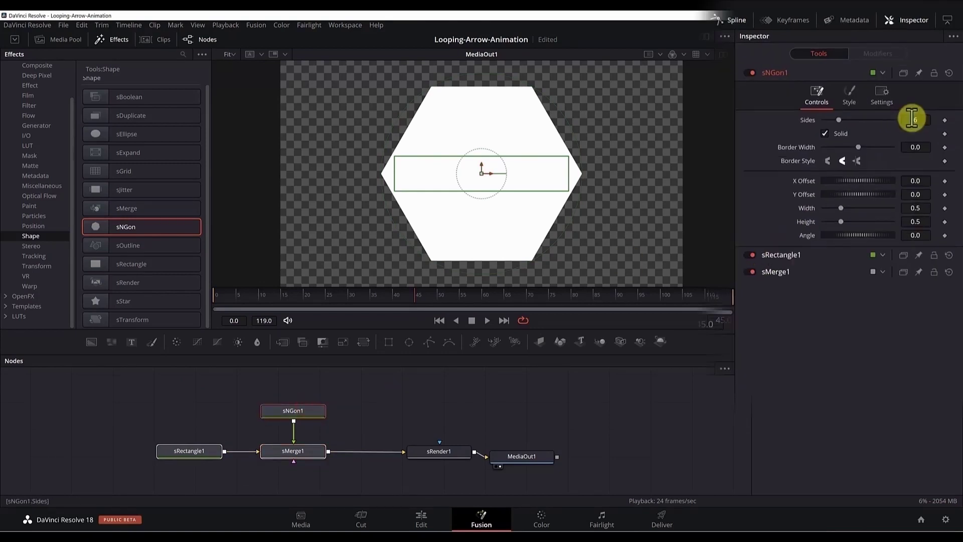
left_click(907, 73)
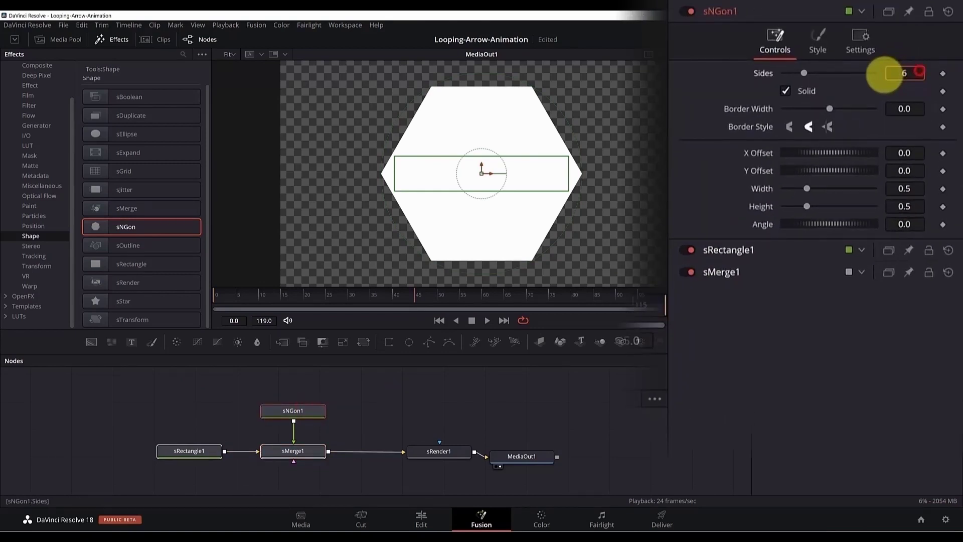
type("3")
key("Tab")
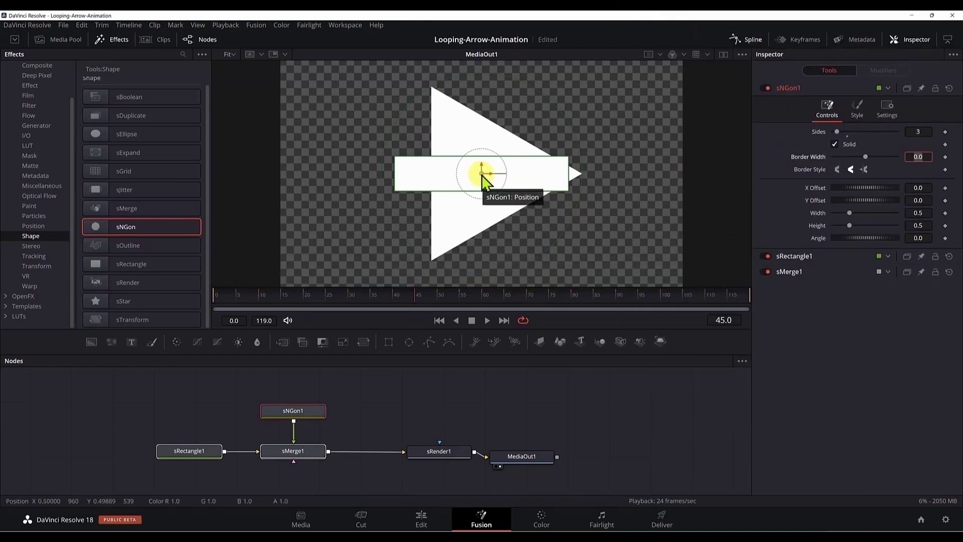
left_click_drag(482, 174, 582, 171)
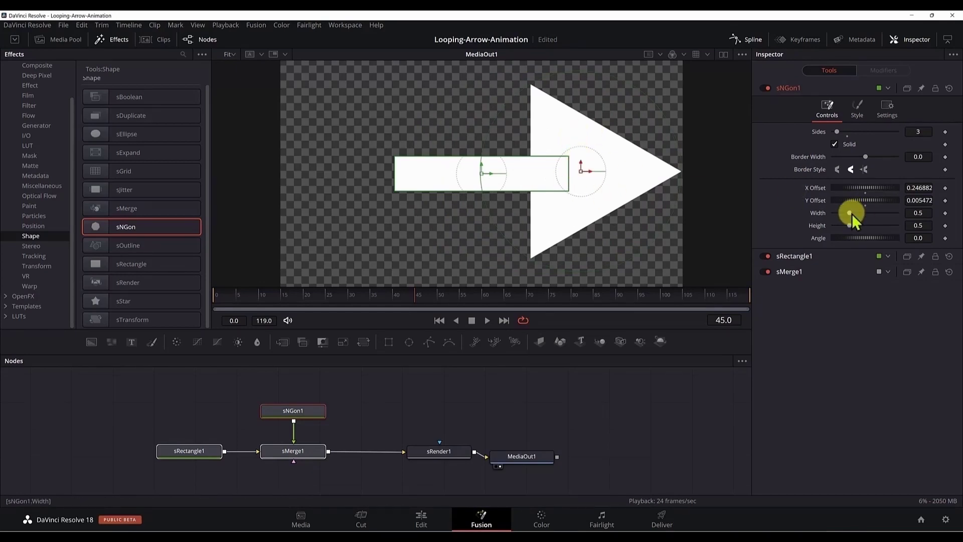
Link sNGon1's Height to its Width with an expression and shrink the arrowhead to 0.315.
left_click_drag(851, 213, 841, 214)
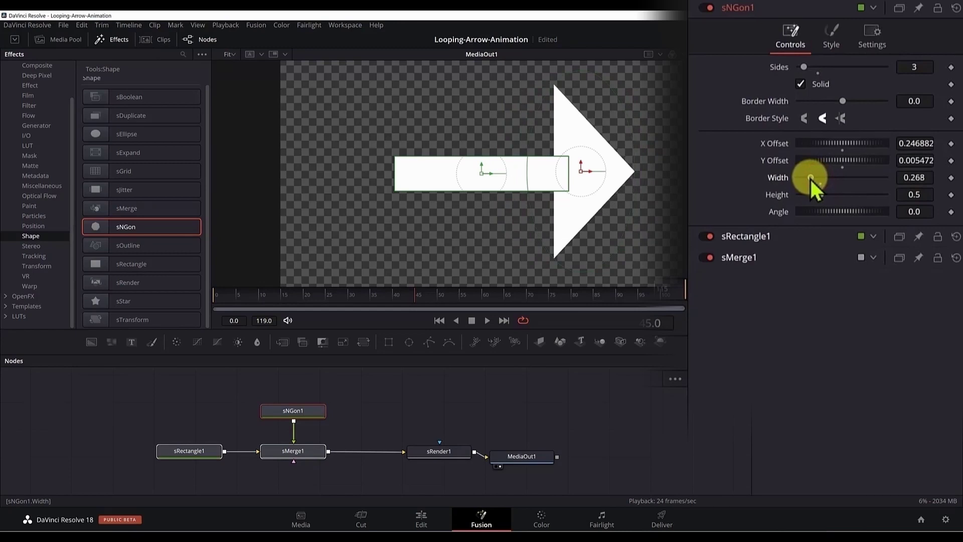
double_click(817, 178)
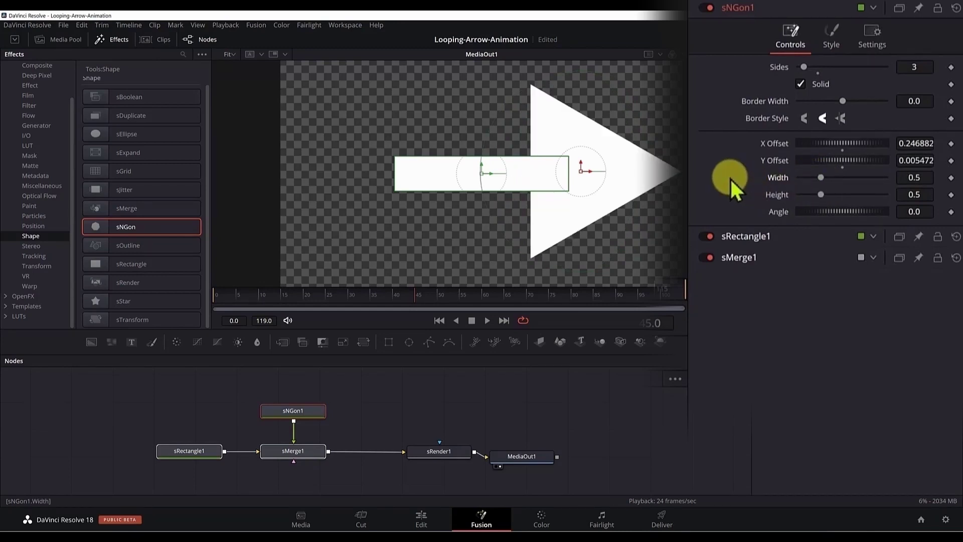
right_click(778, 194)
left_click(802, 353)
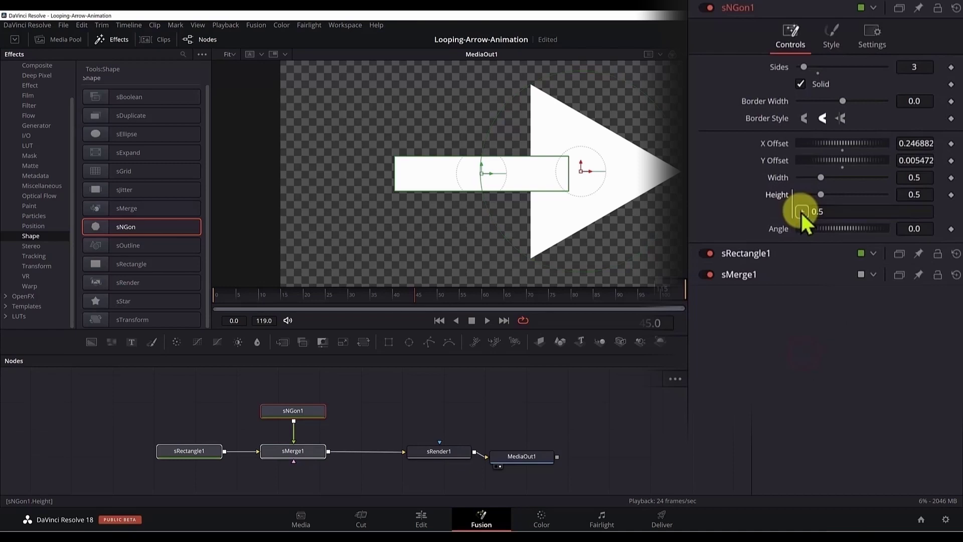
left_click_drag(802, 211, 779, 177)
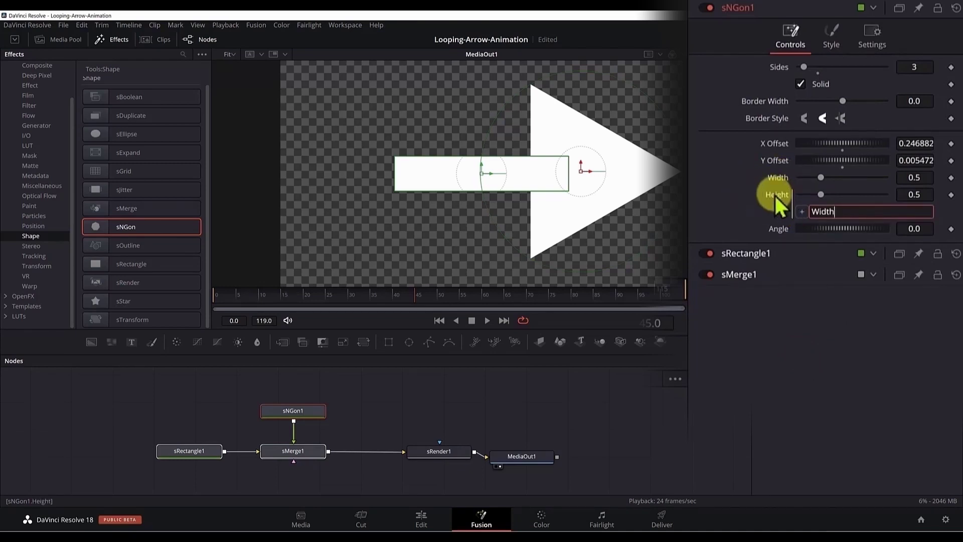
left_click(746, 191)
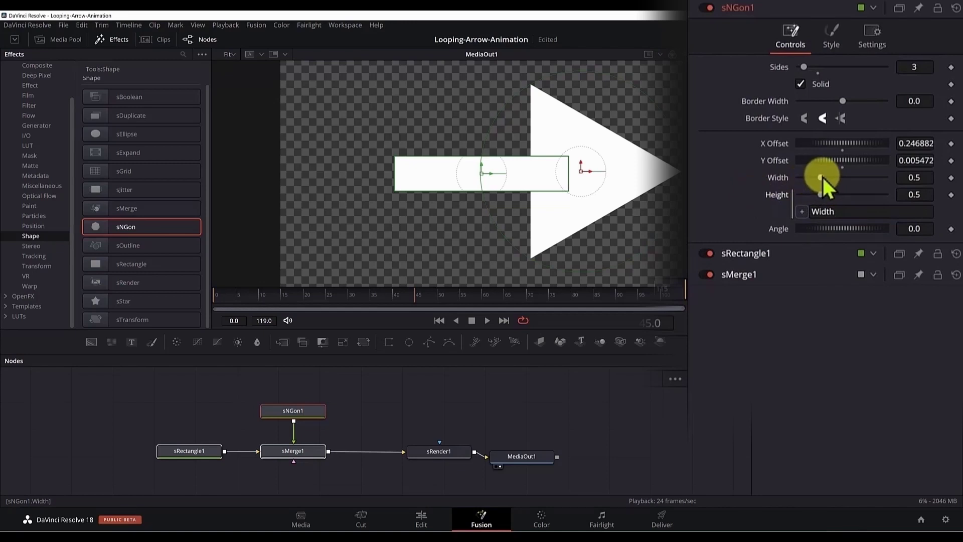
left_click_drag(822, 176, 812, 177)
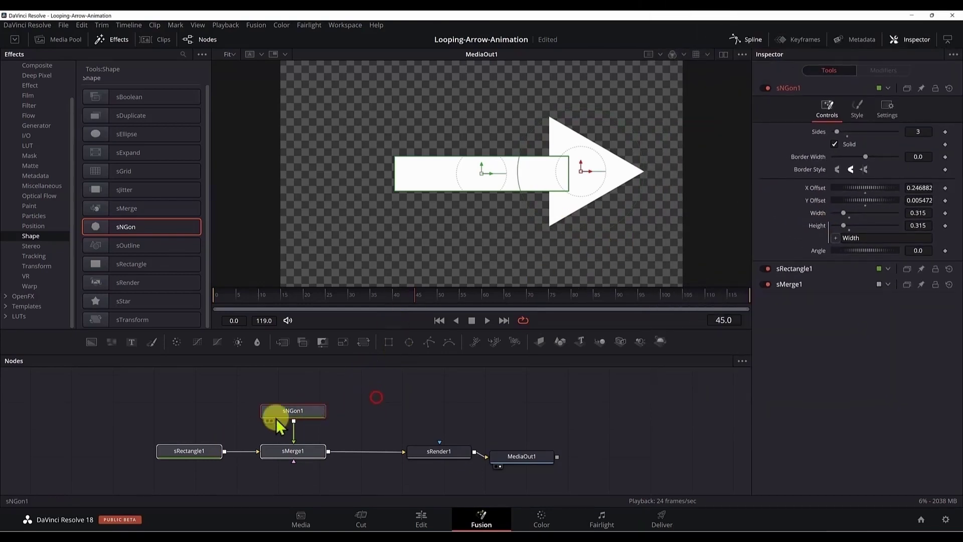
Set sRectangle1's Style colour to pure red (#ff0000).
left_click(188, 452)
left_click(855, 126)
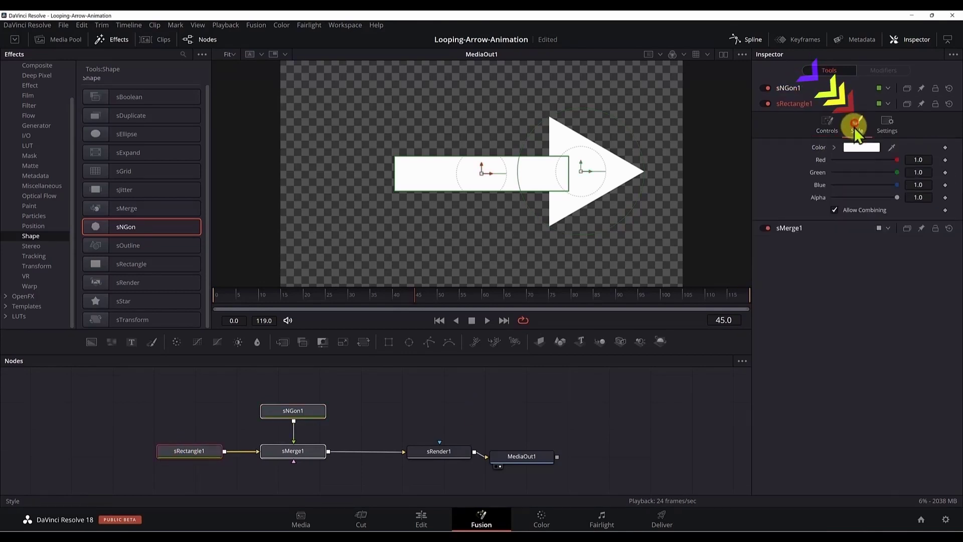
left_click(858, 146)
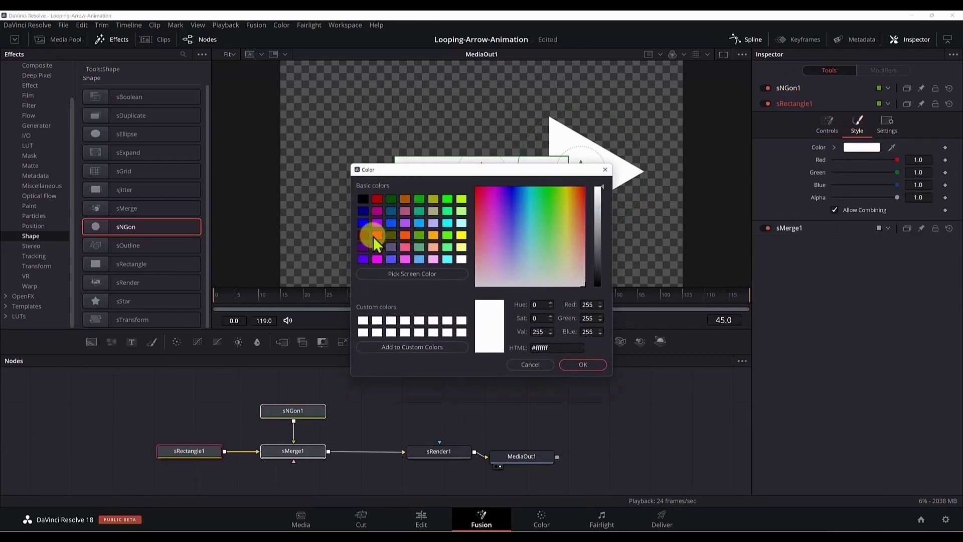
left_click(378, 237)
left_click(584, 365)
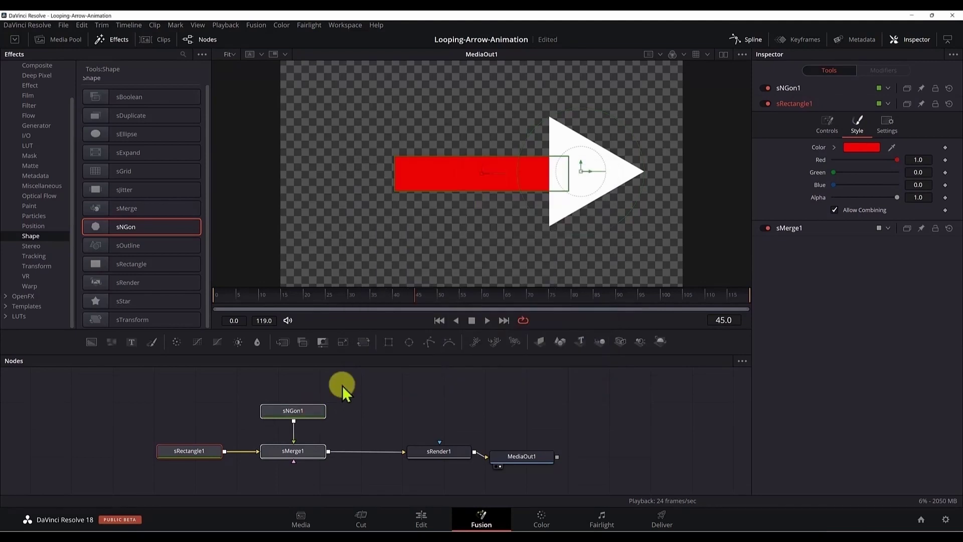
Set sNGon1's Style colour to pure red (#ff0000).
left_click(297, 411)
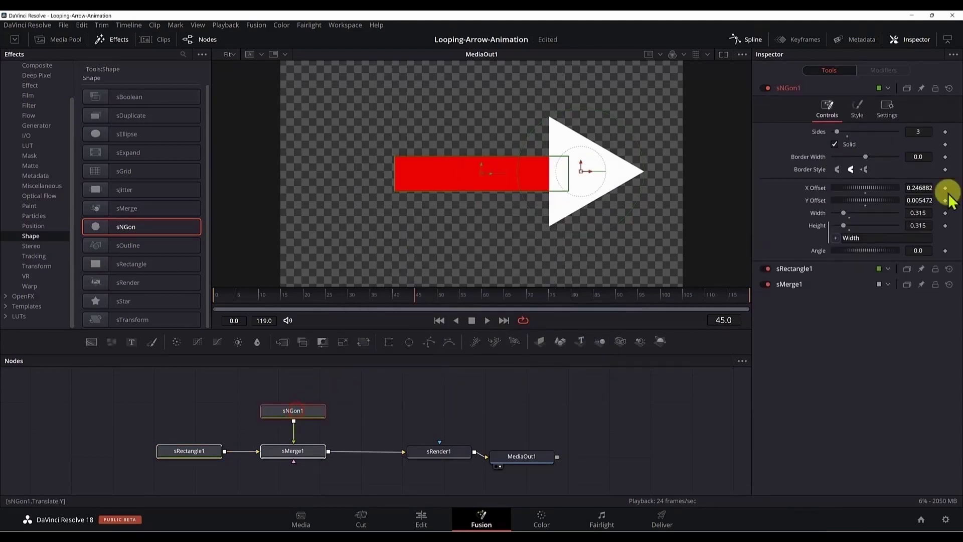
left_click(857, 111)
left_click(856, 132)
left_click(377, 236)
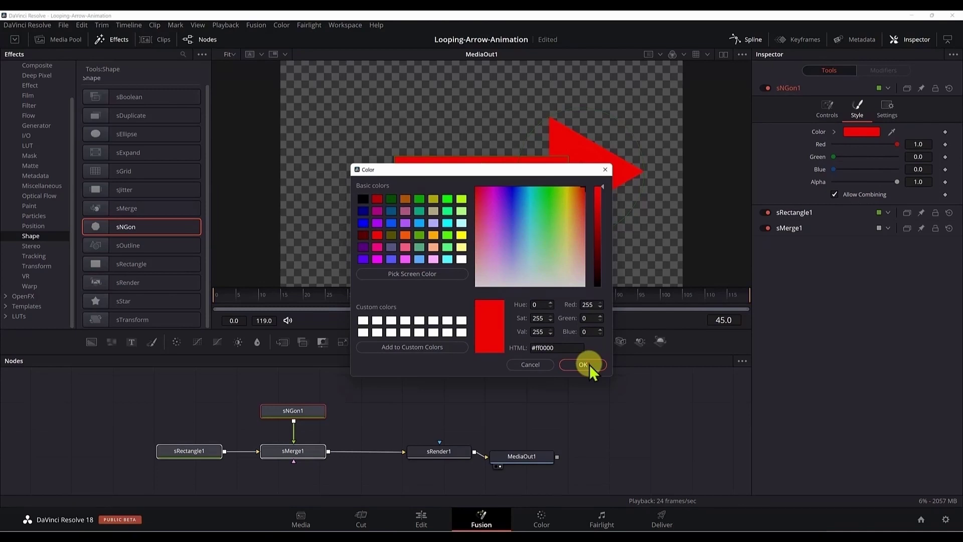
left_click(583, 365)
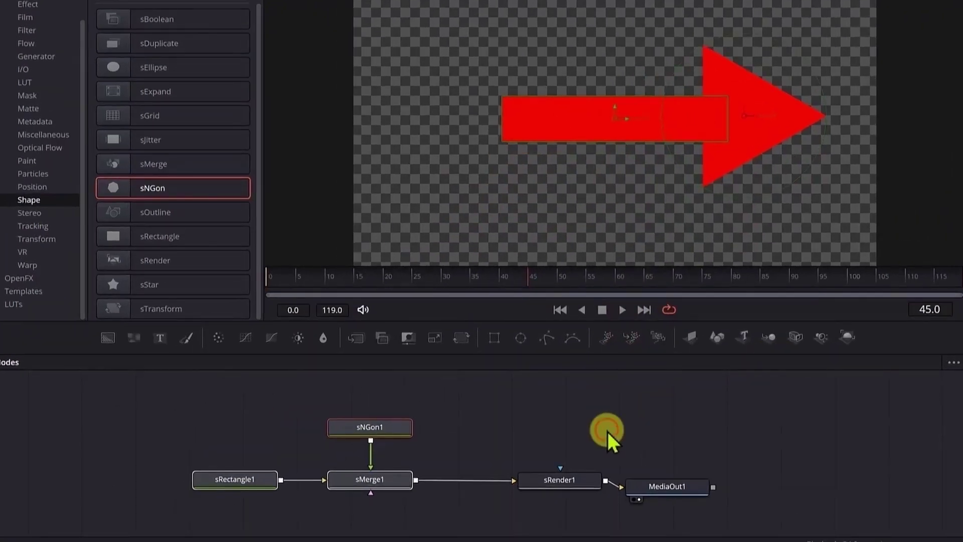
Move the rectangle, triangle and merge nodes to the left in the node graph.
left_click_drag(140, 387, 441, 512)
left_click_drag(492, 438, 574, 421)
mouse_move(228, 384)
left_mouse_down()
mouse_move(268, 408)
mouse_move(482, 474)
mouse_move(331, 475)
left_mouse_up()
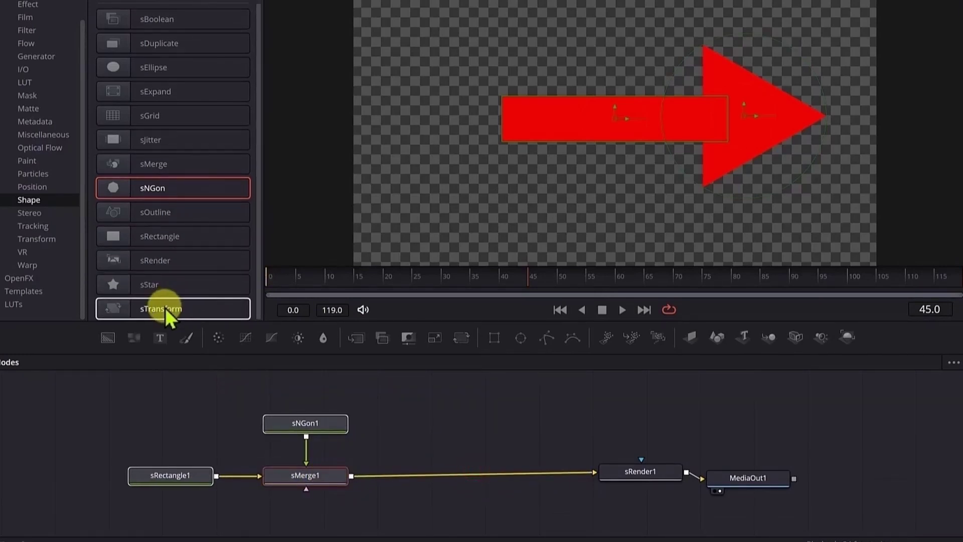
Insert sTransform1 between sMerge1 and sRender1, link Y Size to X Size, and scale the arrow to 0.5.
left_click_drag(164, 308, 457, 472)
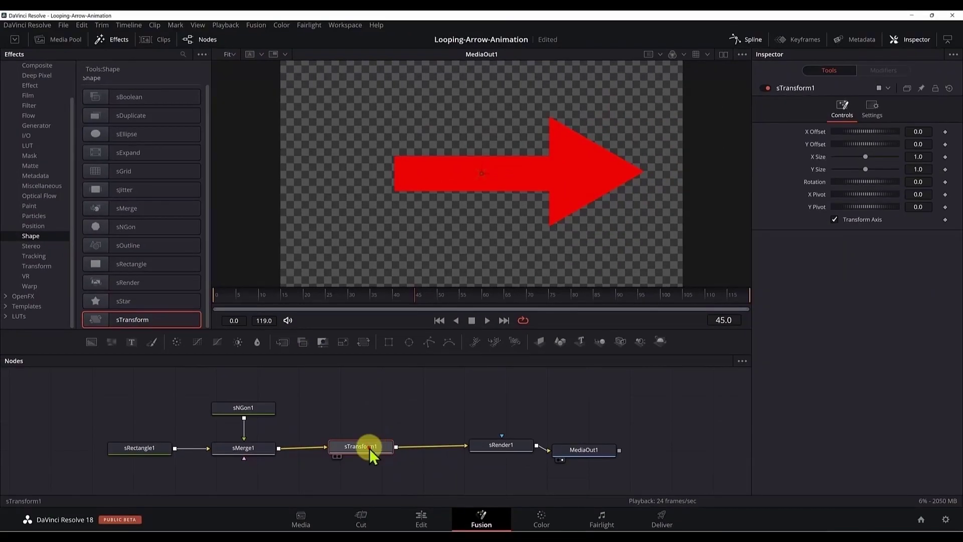
right_click(813, 170)
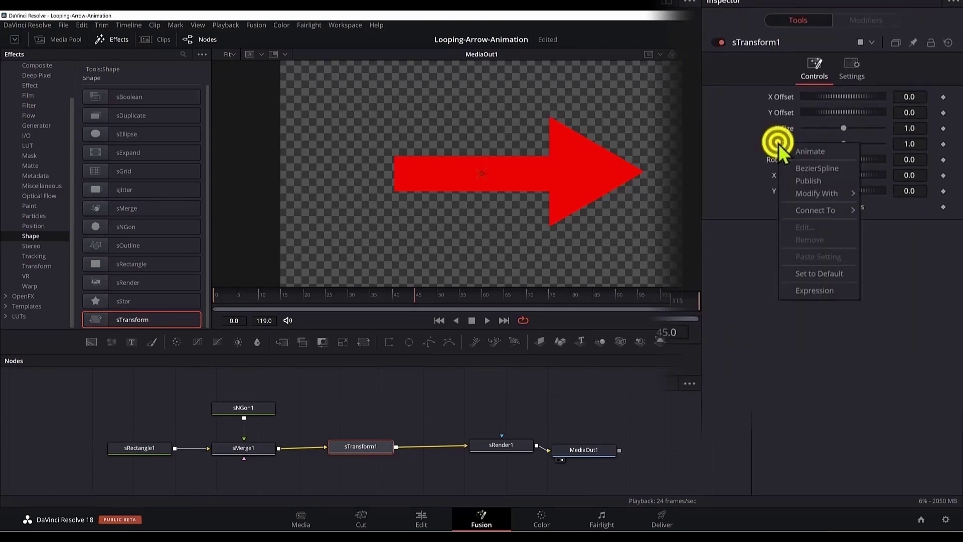
left_click(833, 260)
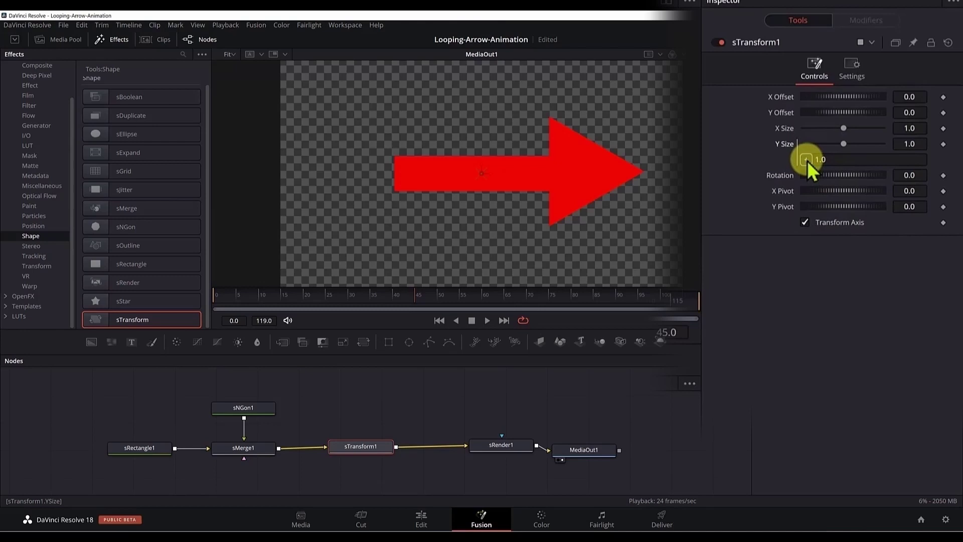
left_click_drag(778, 131, 777, 129)
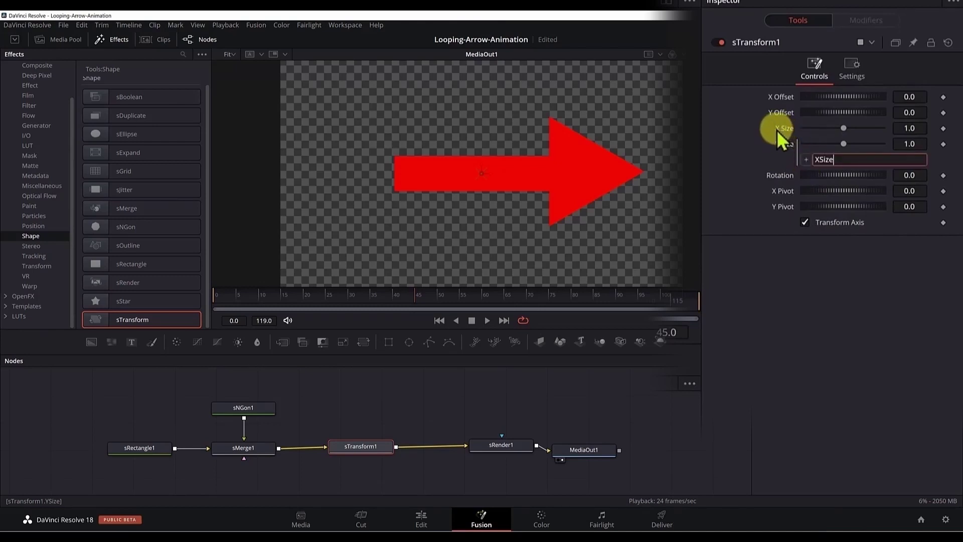
left_click_drag(842, 129, 817, 128)
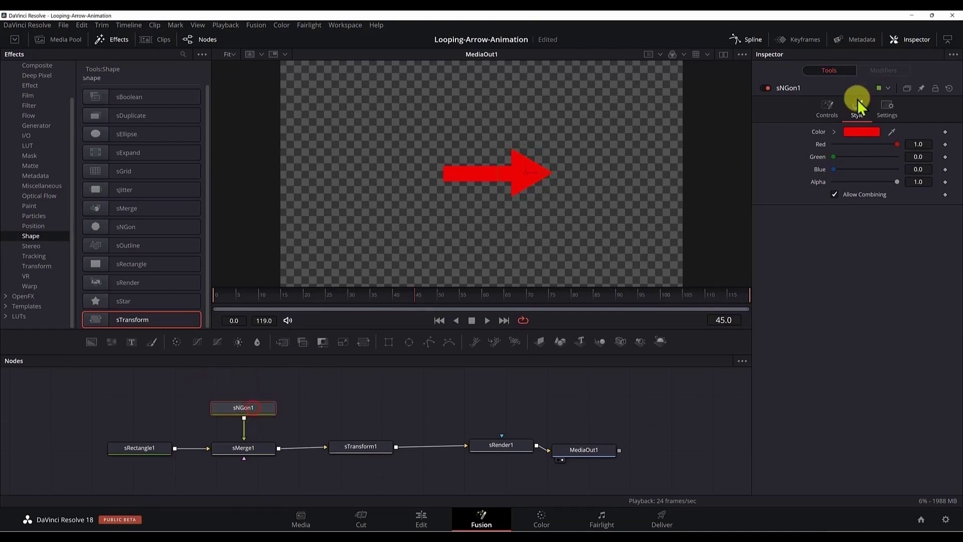
Set sNGon1's Y Offset to about -0.0008 on the Controls tab.
left_click(827, 107)
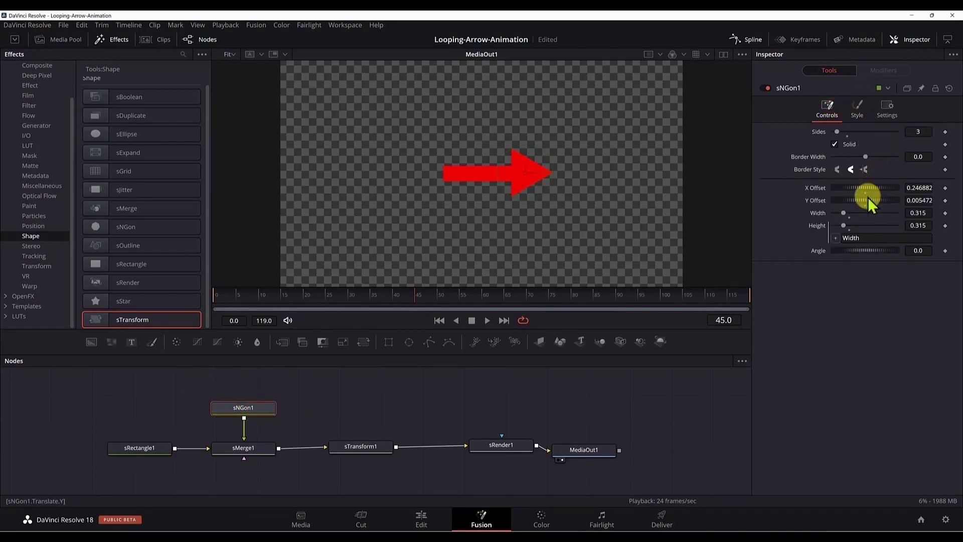
left_click_drag(868, 198, 867, 198)
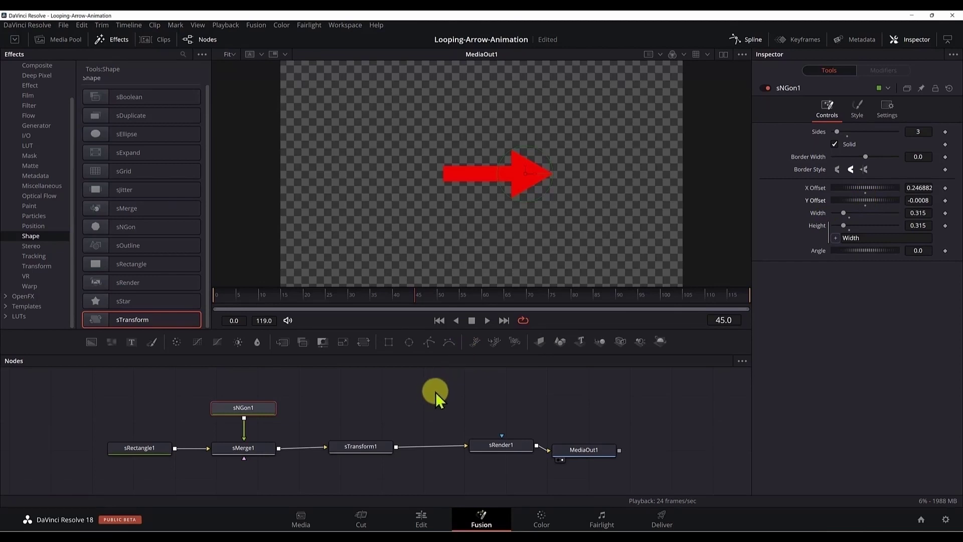
Keyframe sTransform1's X Offset at 0.0952 on frame 30.
left_click(381, 443)
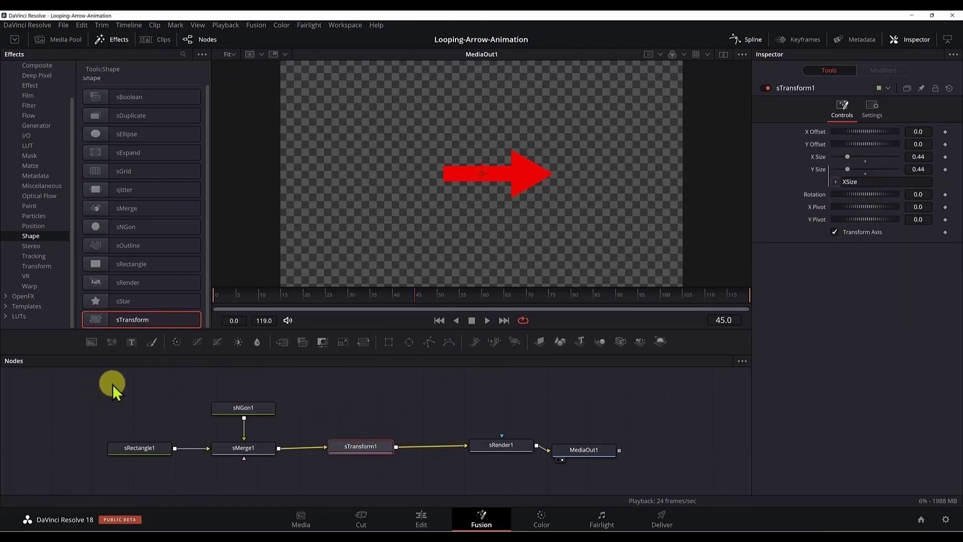
left_click_drag(376, 448, 376, 447)
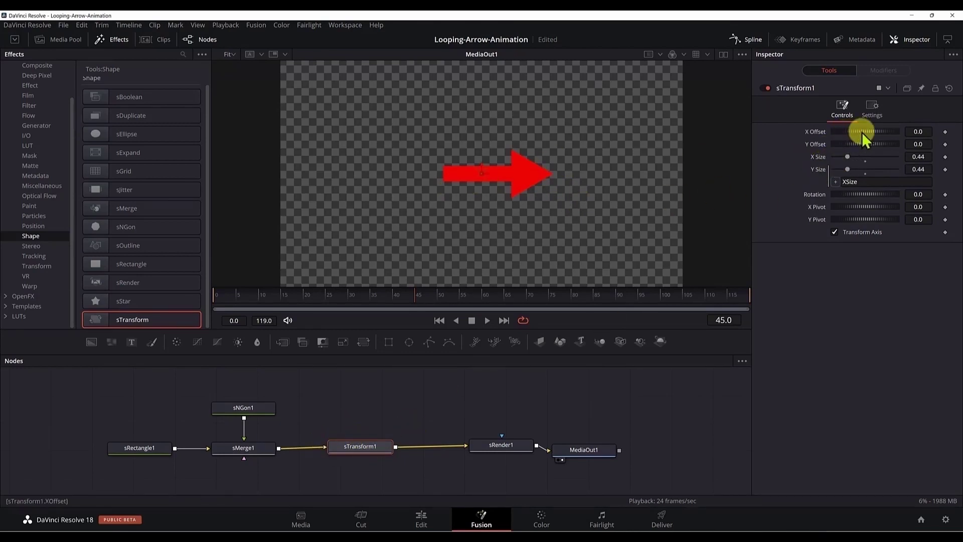
left_click_drag(862, 132, 859, 134)
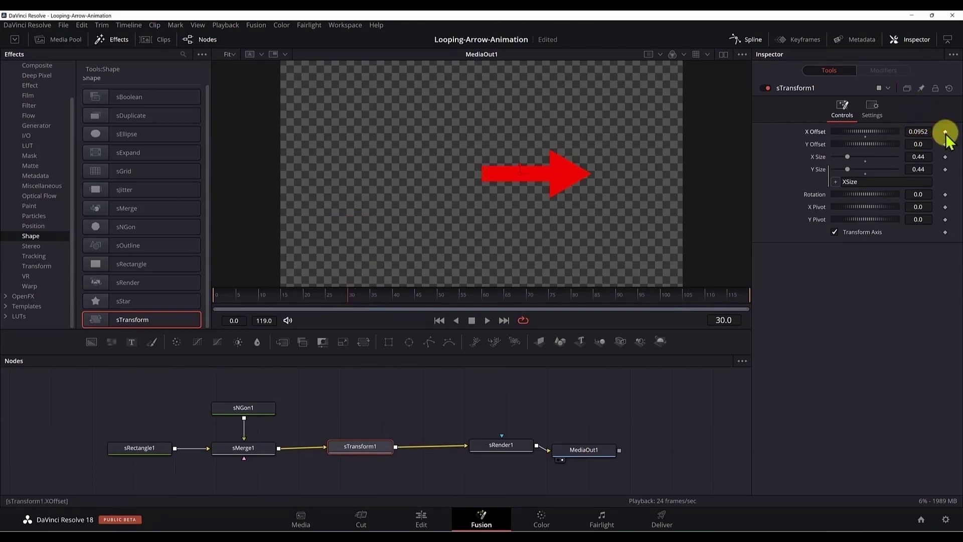
Keyframe X Offset at -0.12384 on frame 0 and play back the slide.
left_click_drag(223, 304, 217, 301)
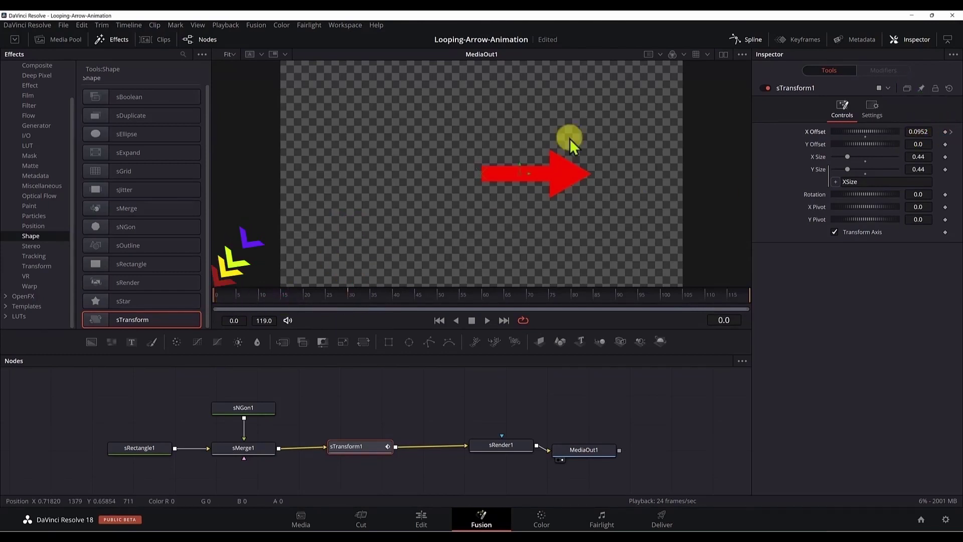
mouse_move(876, 130)
left_mouse_down()
mouse_move(865, 134)
mouse_move(875, 137)
left_mouse_up()
left_click_drag(366, 307, 183, 305)
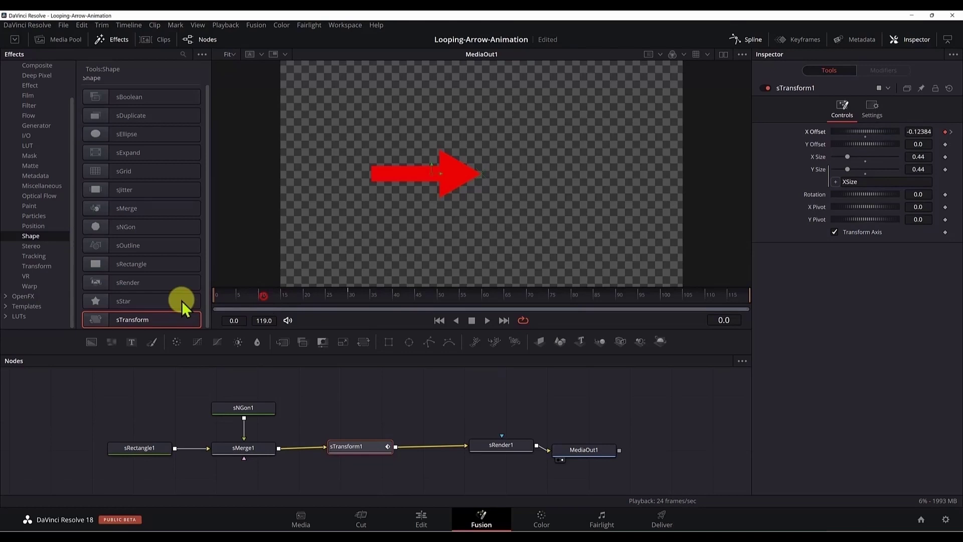
left_click(467, 308)
left_click(486, 320)
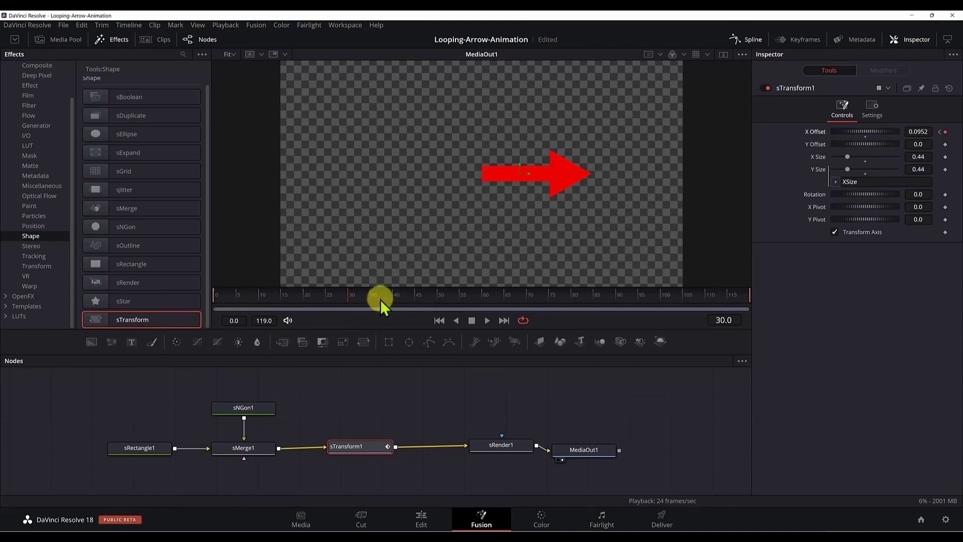
Copy the X Offset value at frame 60, then replay the arrow's slide from frame 0 and stop it.
left_click(940, 131)
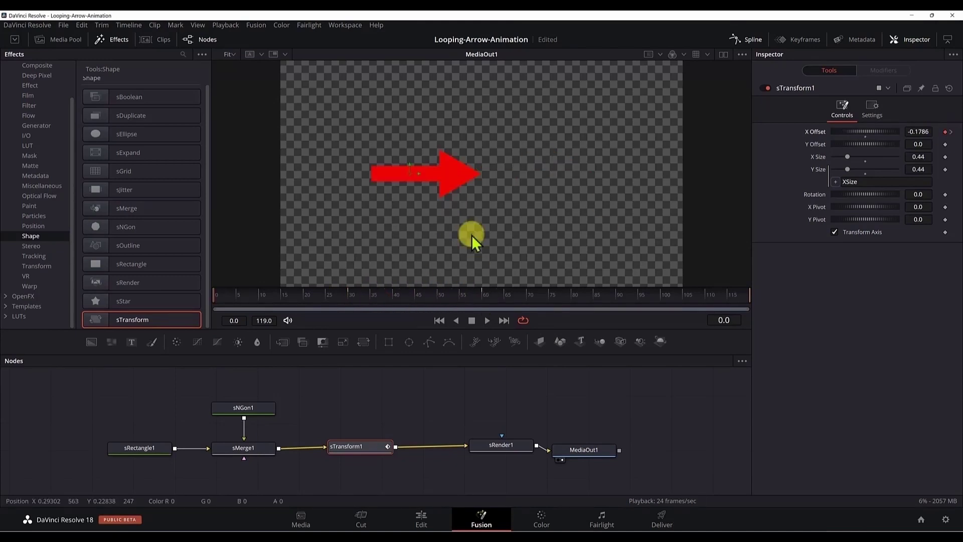
left_click(917, 131)
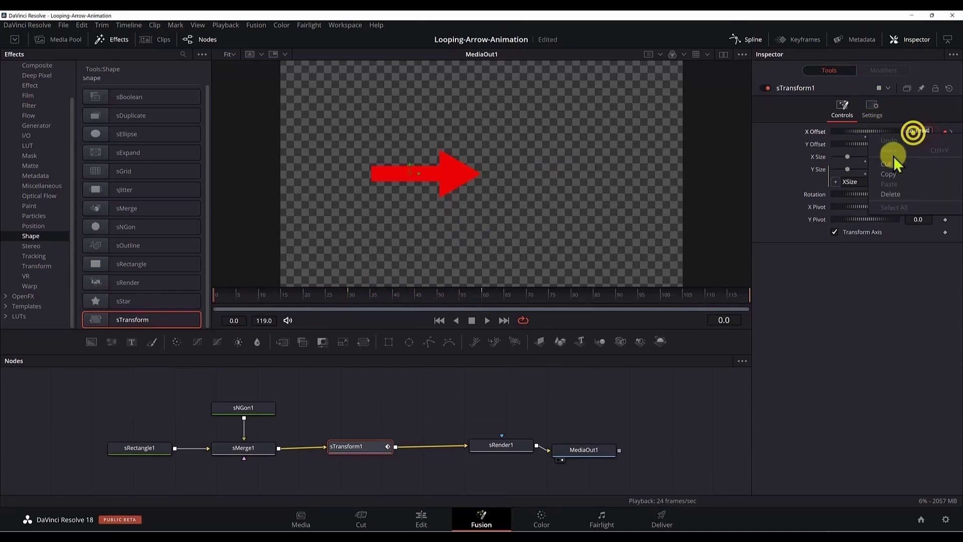
left_click(482, 293)
right_click(919, 133)
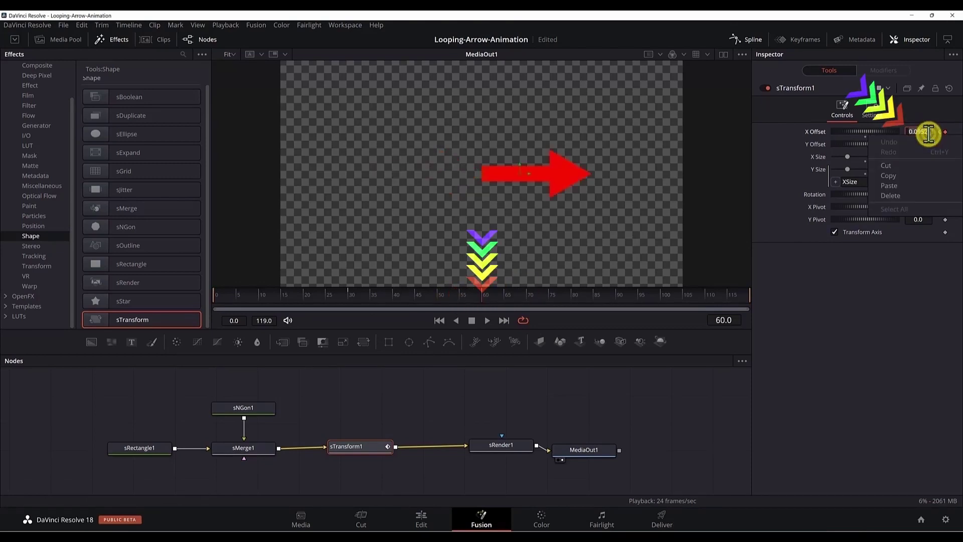
left_click(888, 175)
left_click(210, 297)
left_click(486, 320)
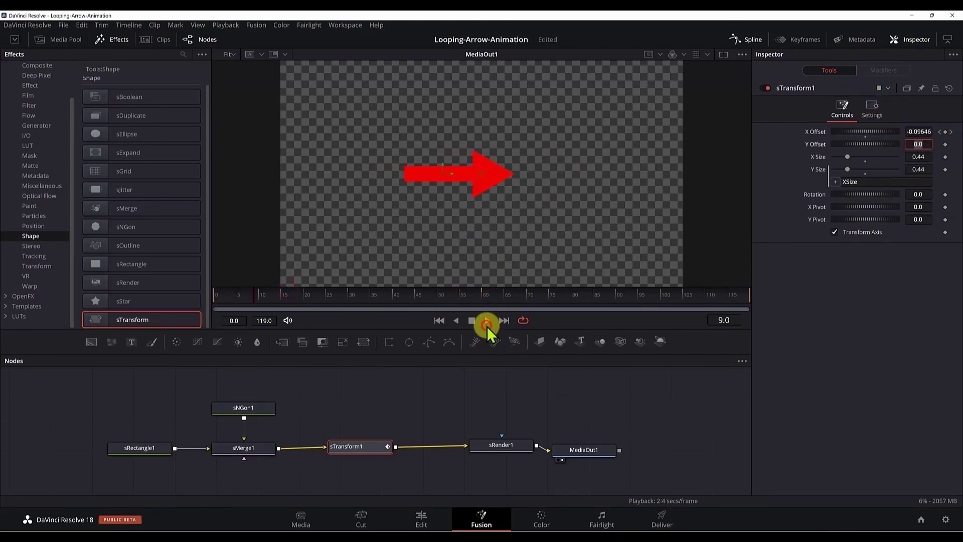
left_click(336, 294)
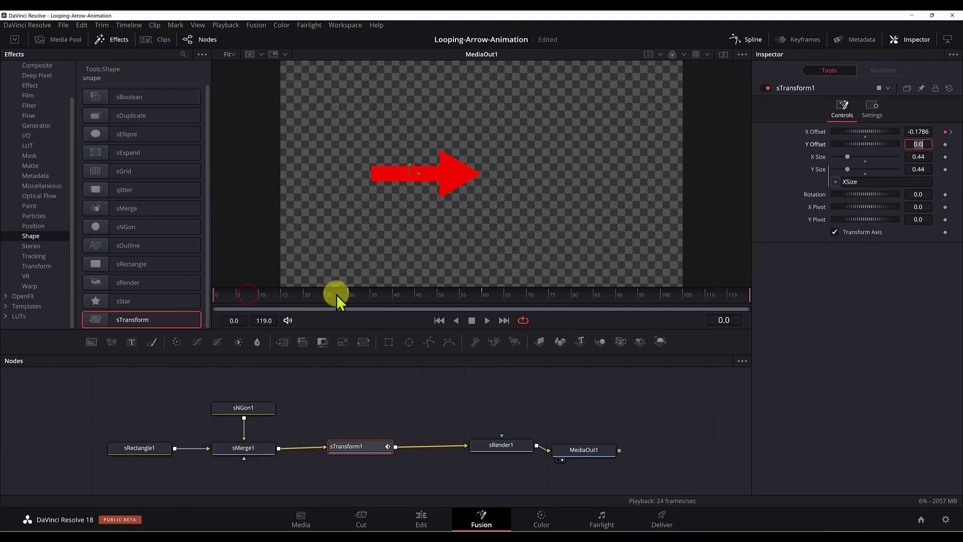
Smooth all keyframes of sTransform1's X Offset curve in the Spline editor and replay from the start.
left_click(756, 40)
left_click(391, 411)
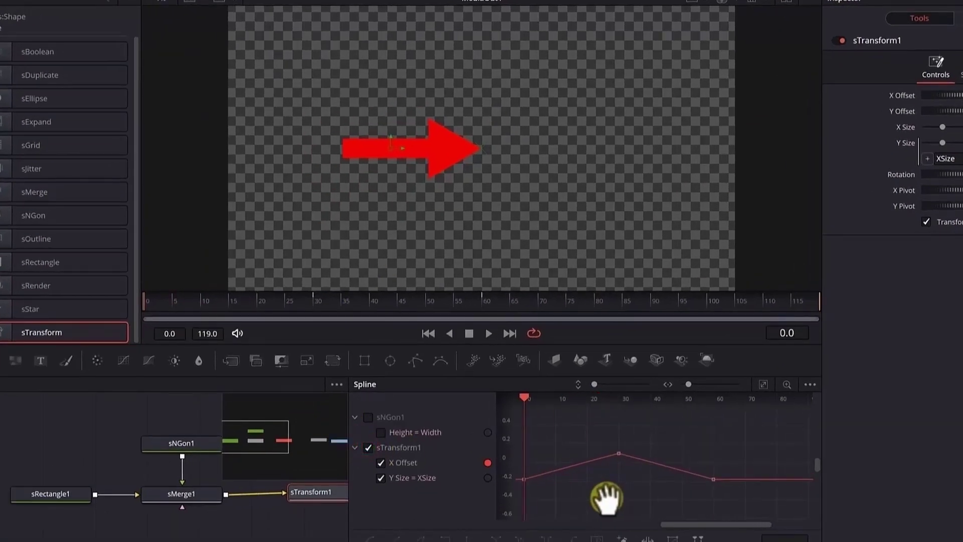
left_click_drag(605, 497, 630, 487)
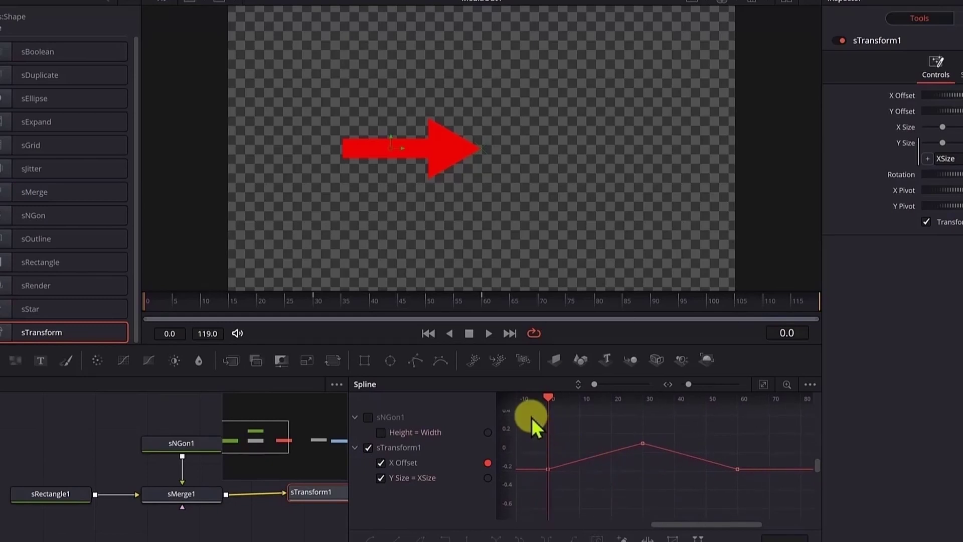
left_click_drag(531, 410, 767, 503)
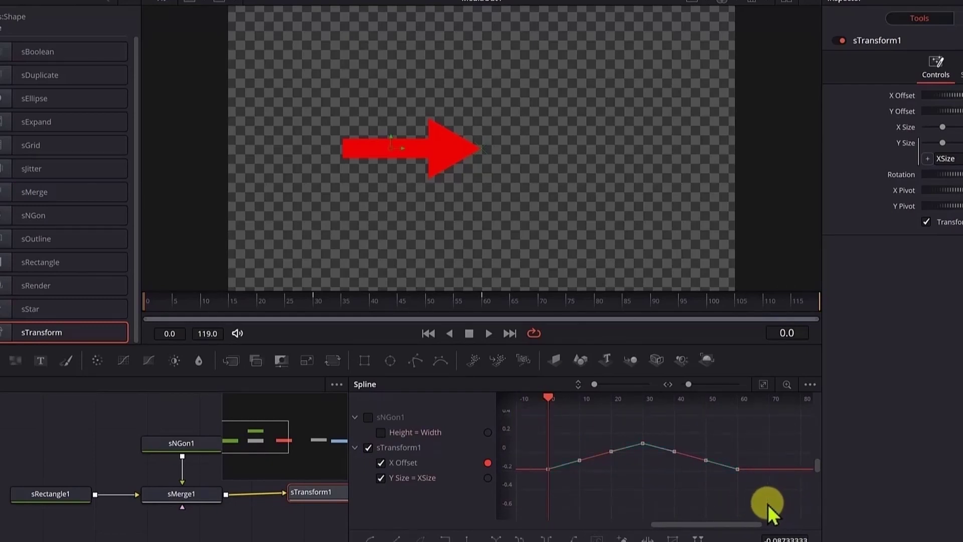
key("s")
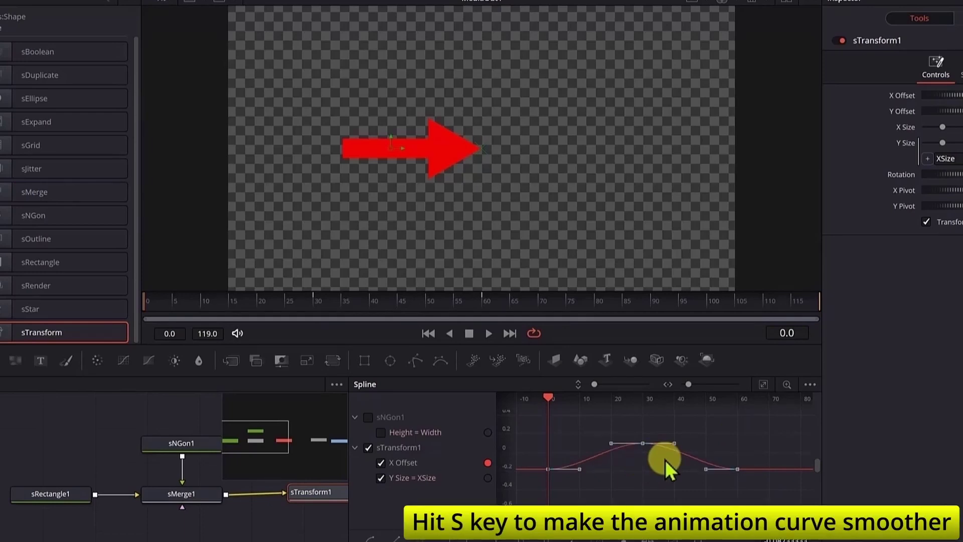
left_click(540, 398)
left_click(488, 333)
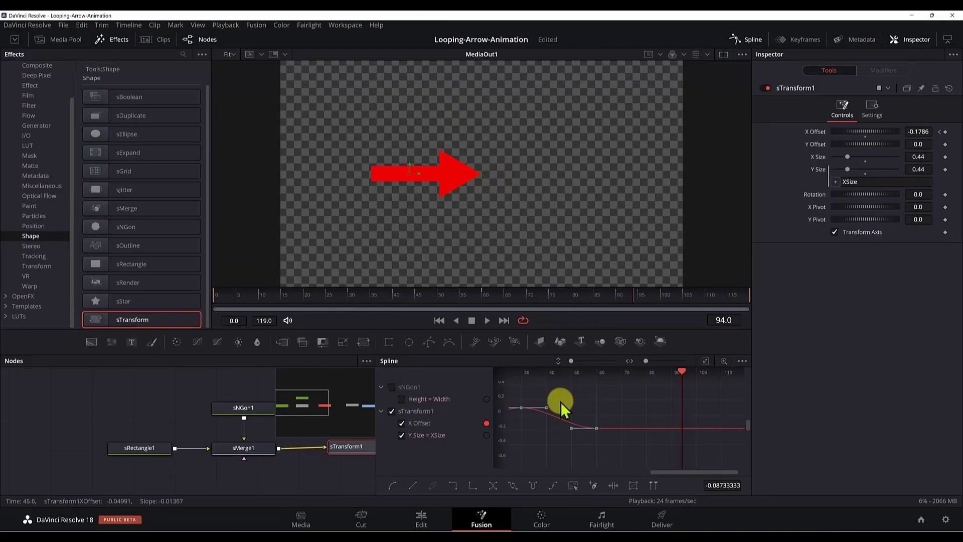
Apply Set Loop to the three X Offset keyframes, then play from frame 0 to check the repeat.
left_click_drag(375, 396, 239, 386)
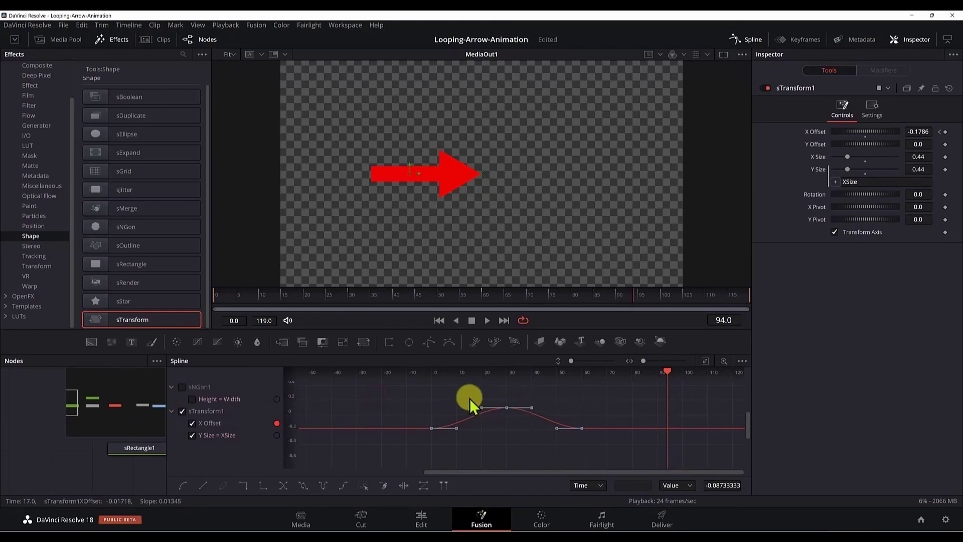
left_click_drag(402, 386, 640, 458)
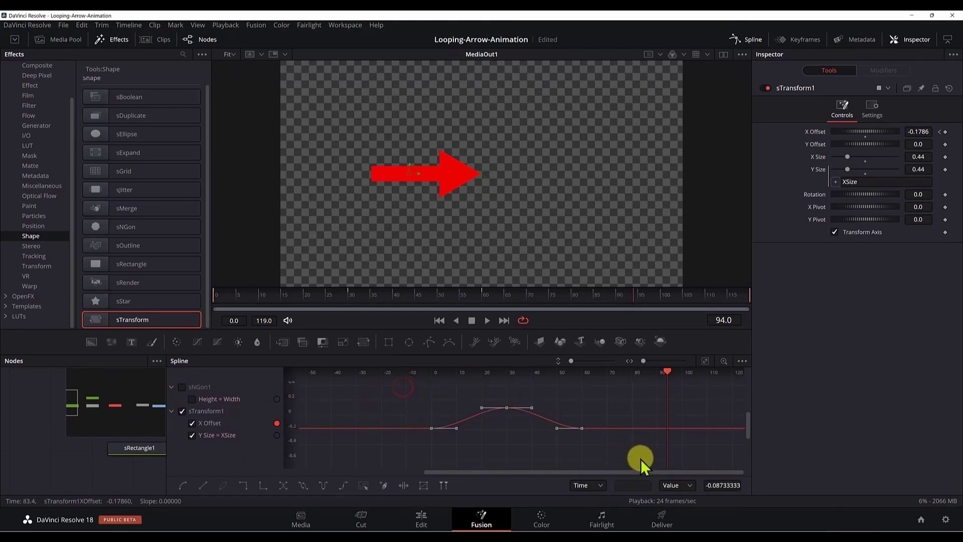
left_click(304, 487)
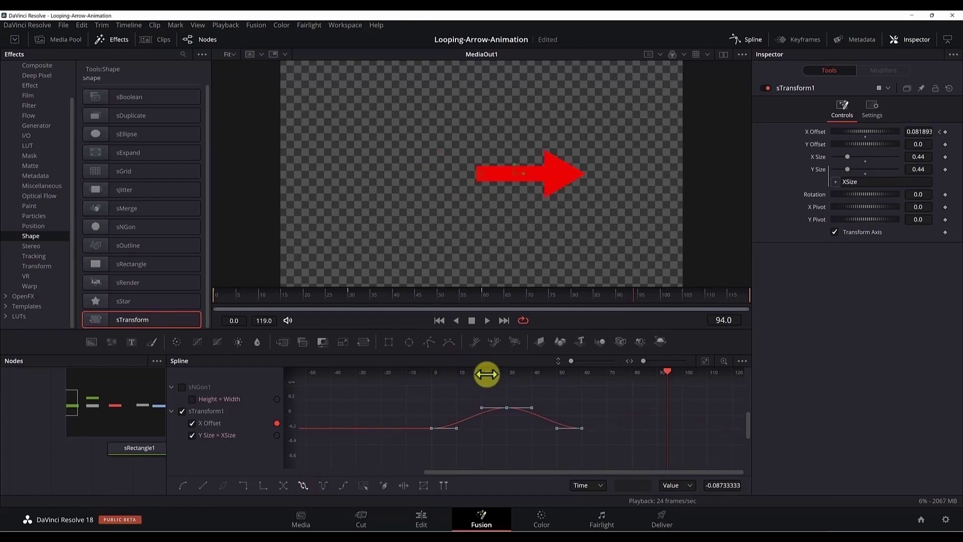
left_click_drag(287, 295, 134, 294)
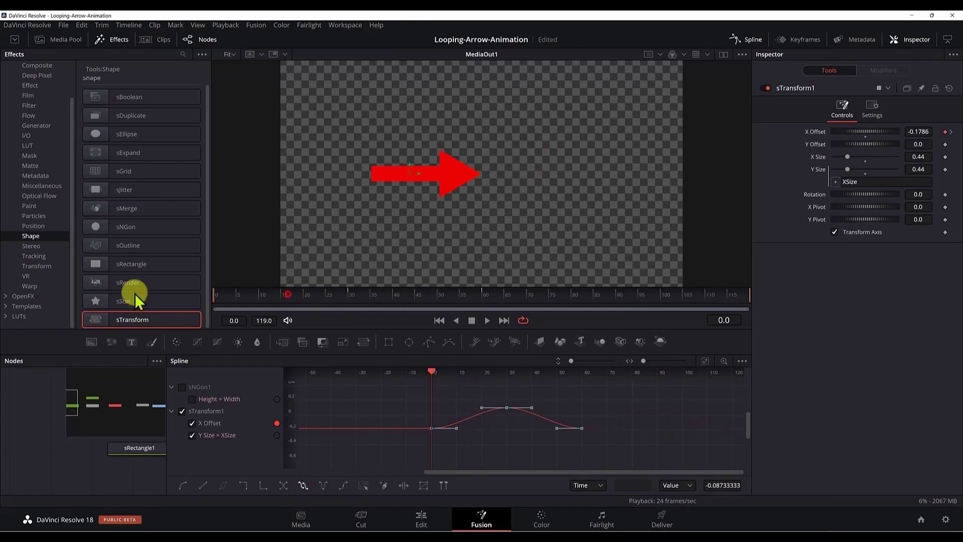
left_click(486, 320)
left_click(471, 321)
On the Edit page, move the arrow clip to V2 and import meeting_-_2340 onto V1.
left_click(422, 520)
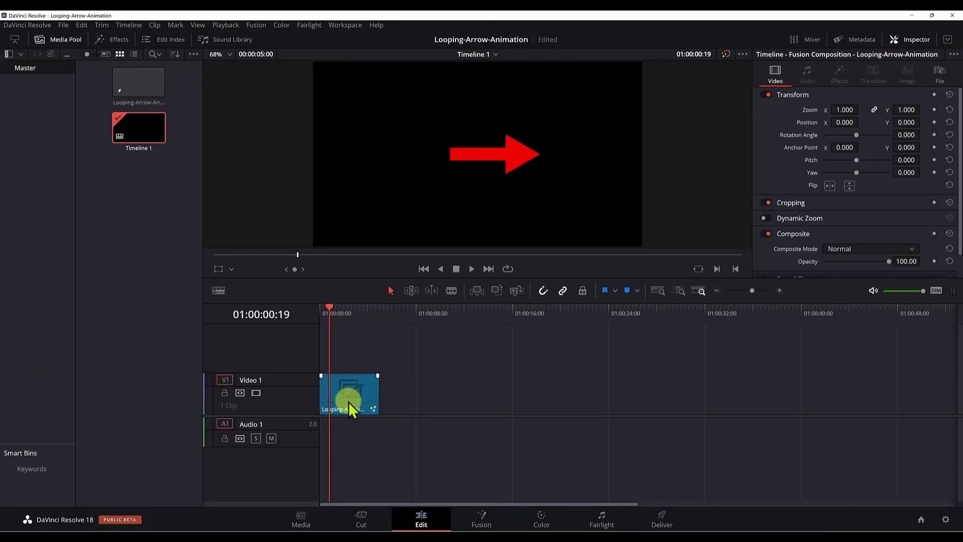
left_click_drag(348, 401, 348, 351)
mouse_move(433, 535)
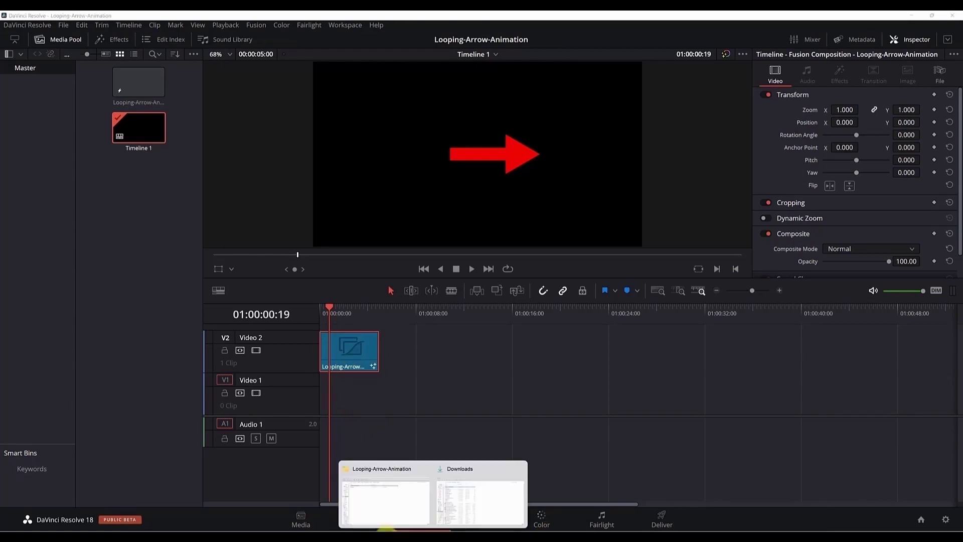
left_click_drag(10, 329, 140, 220)
left_click(122, 129)
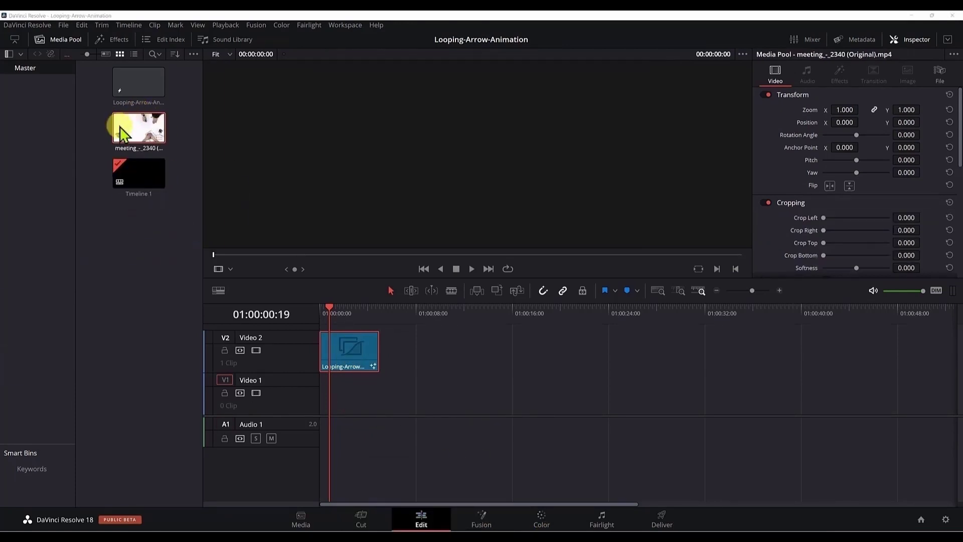
left_click_drag(122, 133, 326, 410)
left_click(360, 358)
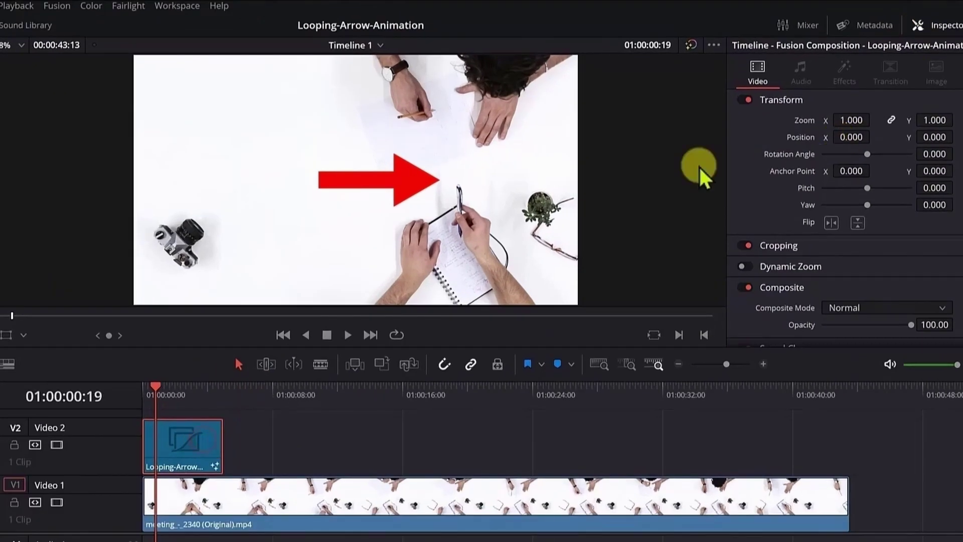
Set the arrow's Zoom to 0.460 and Rotation Angle to 228.090, moving it beside the camera.
left_click_drag(852, 138, 361, 155)
left_click_drag(937, 133, 895, 154)
left_click_drag(847, 134, 892, 135)
mouse_move(928, 133)
left_mouse_down()
mouse_move(953, 134)
mouse_move(943, 135)
left_mouse_up()
left_click_drag(851, 137, 894, 153)
left_click_drag(859, 115, 822, 138)
left_click_drag(934, 136, 837, 120)
Play the composite from the start to check the arrow's placement over the camera.
key("Home")
key("space")
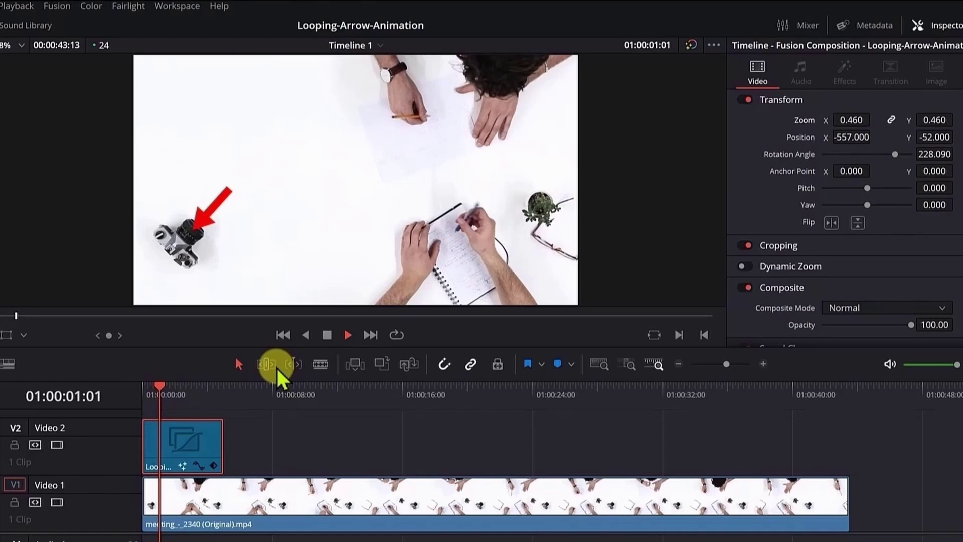
key("space")
left_click_drag(165, 388, 149, 390)
key("space")
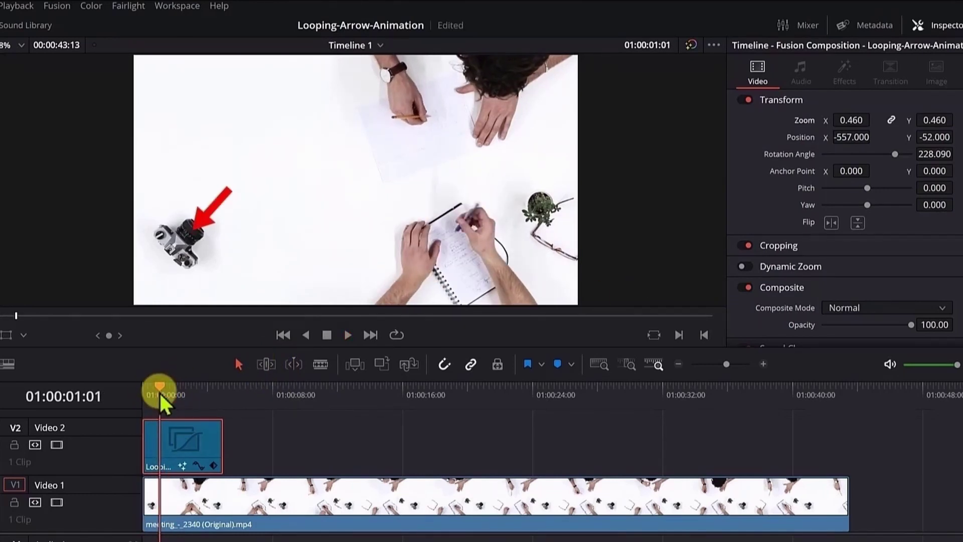
key("space")
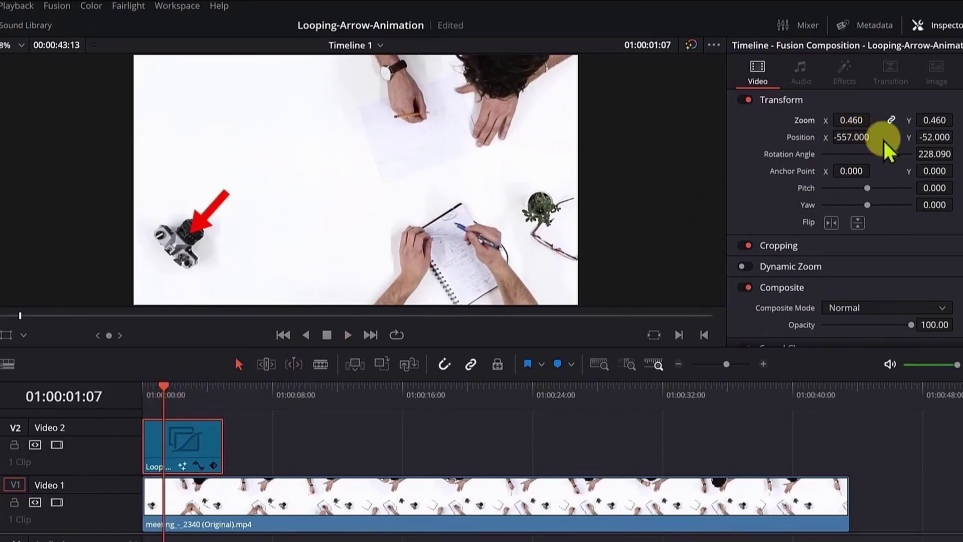
Nudge the arrow to position -493, 8 and replay the composite from the start.
mouse_move(844, 139)
left_mouse_down()
mouse_move(911, 141)
mouse_move(853, 133)
left_mouse_up()
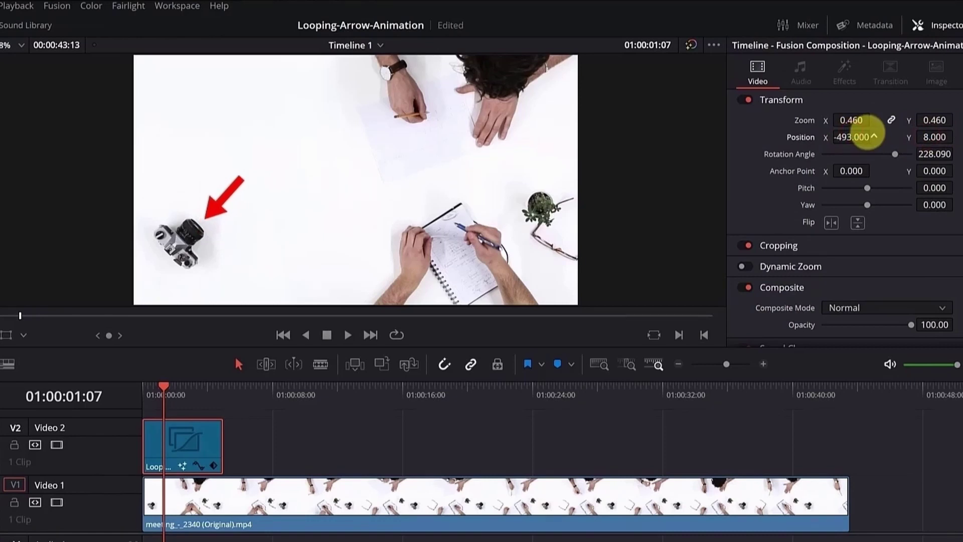
key("Home")
key("space")
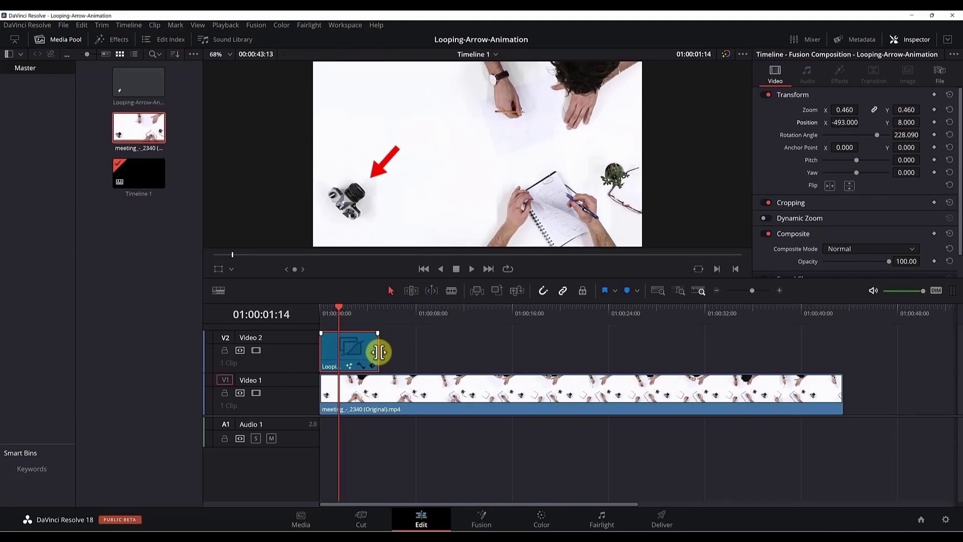
Stretch the Looping-Arrow-Animation clip on V2 to the end of the meeting footage and play it.
left_click_drag(378, 352, 845, 355)
key("Home")
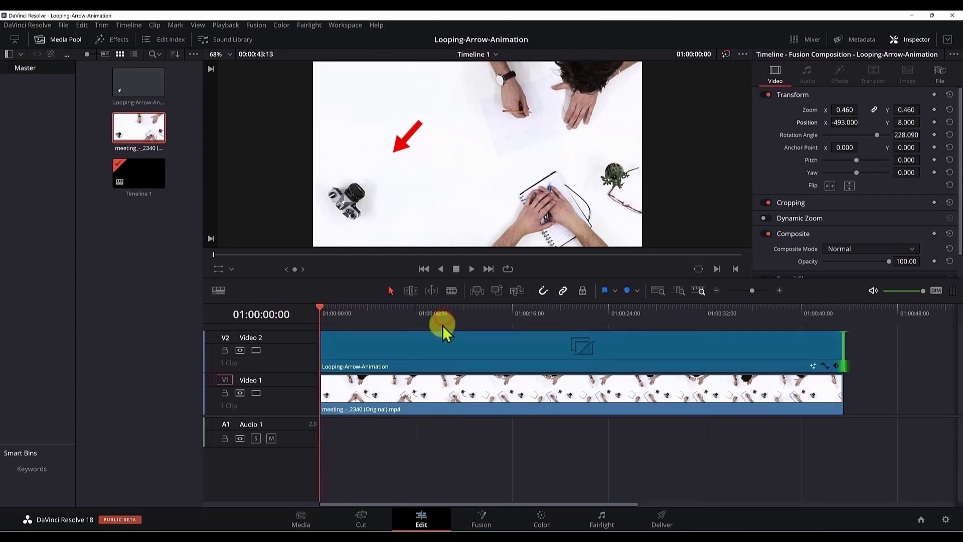
key("space")
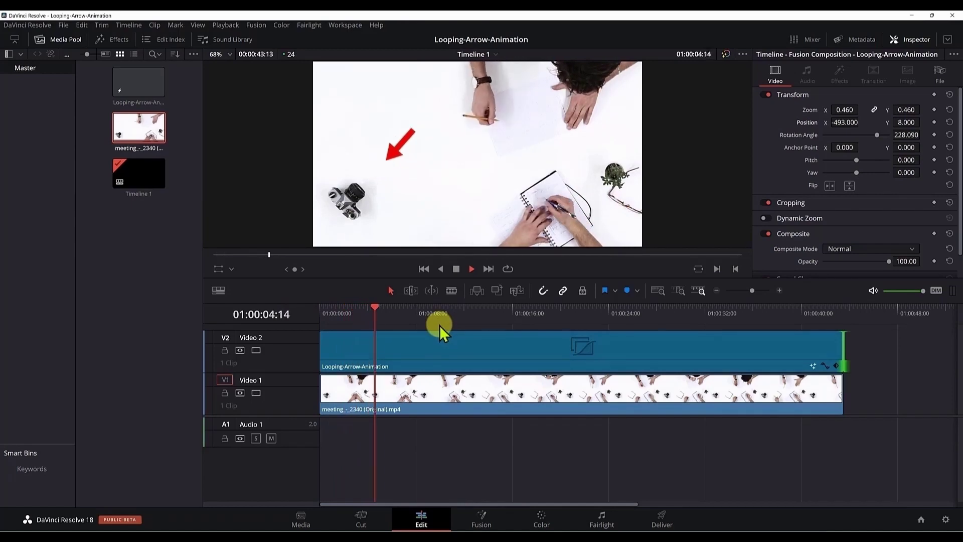
key("space")
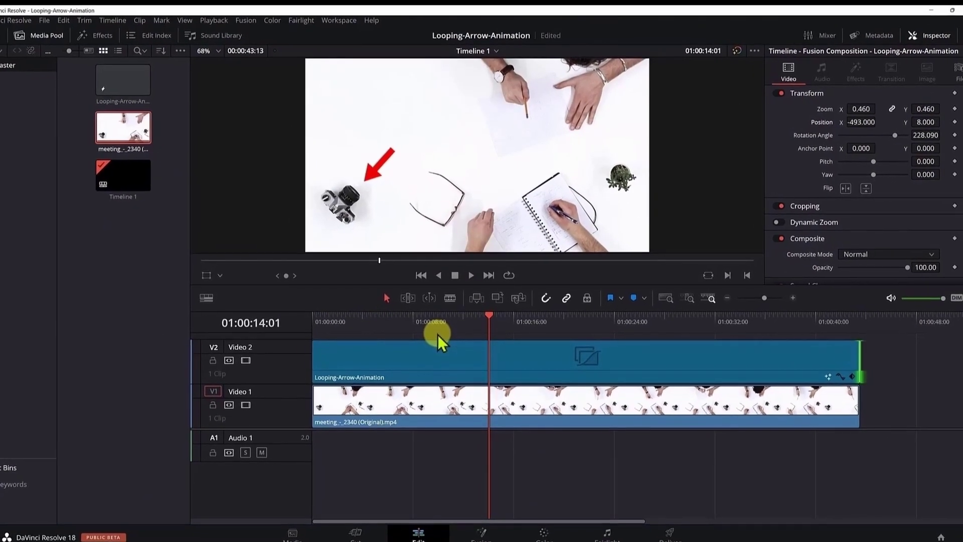